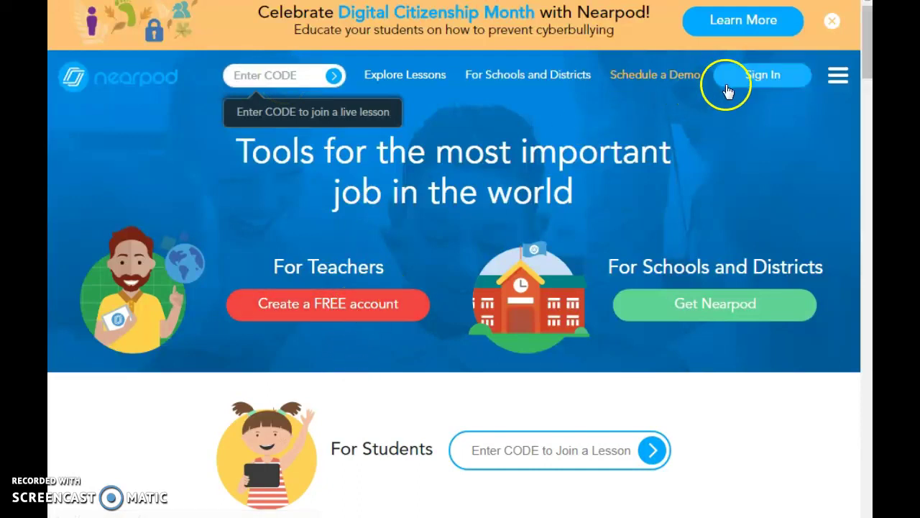
- Sign in to the Nearpod teacher account with the saved email and password, retrying after the error
click(751, 86)
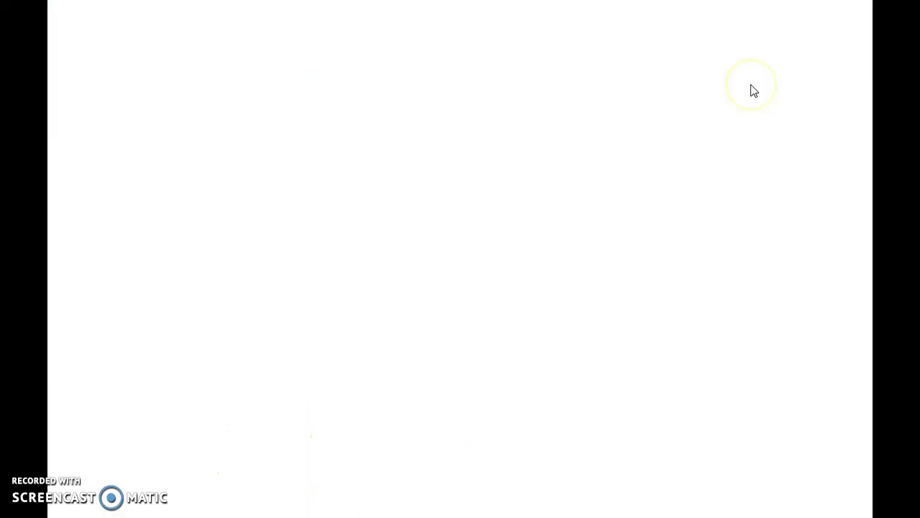
click(409, 113)
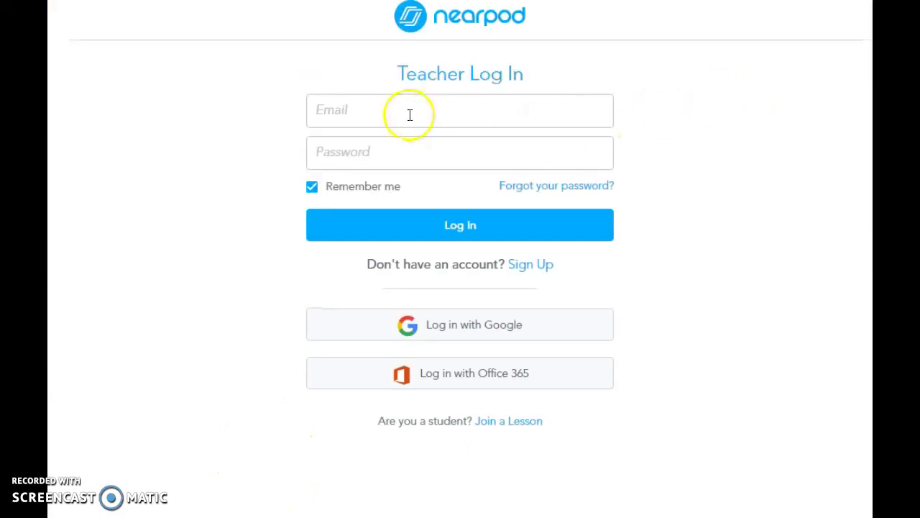
text(sfe)
click(404, 137)
click(380, 159)
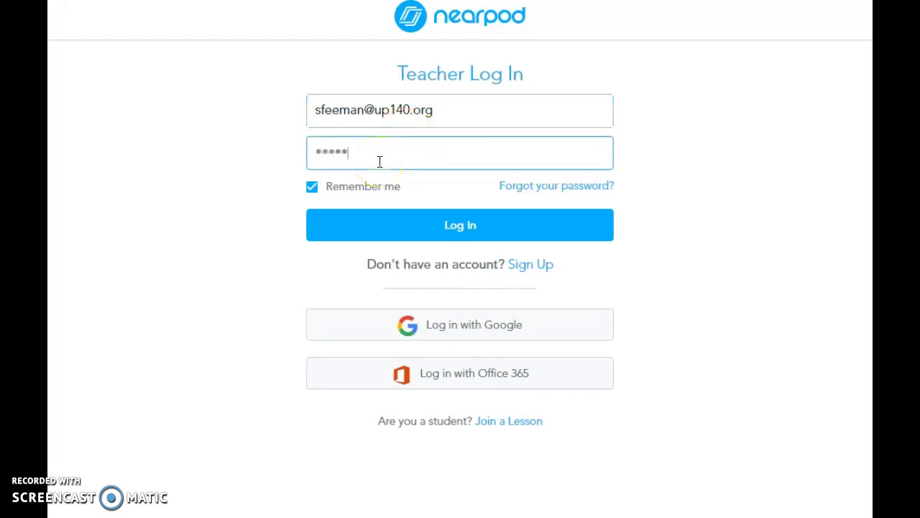
key(Return)
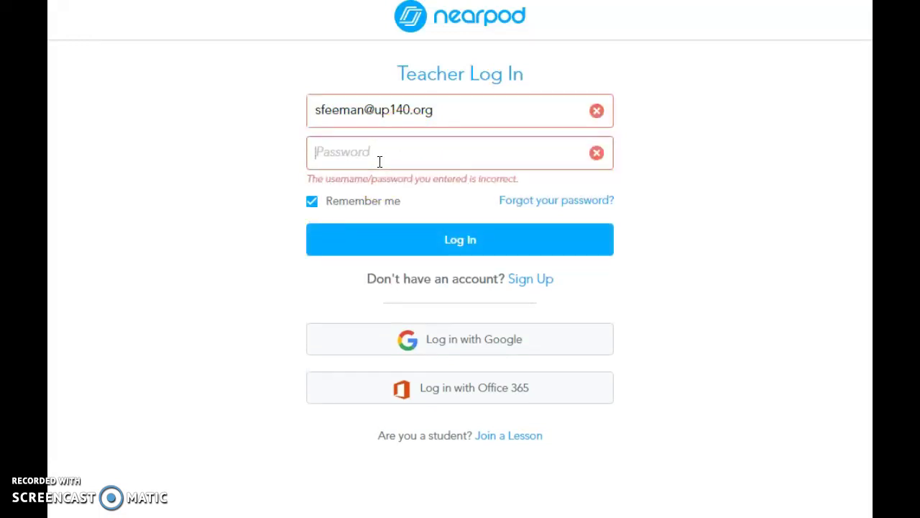
text(••••••)
key(Return)
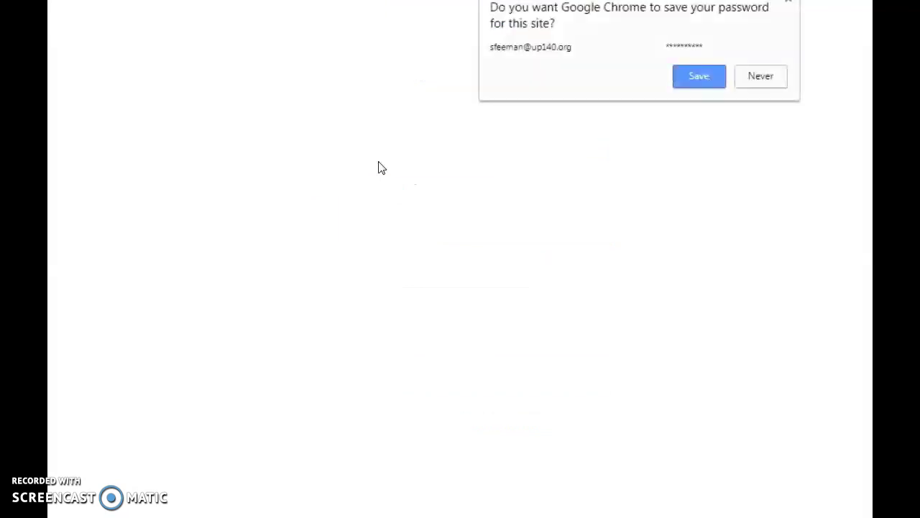
- Decline Chrome's password save, dismiss the lesson-creation tip, and go to My Library
click(763, 75)
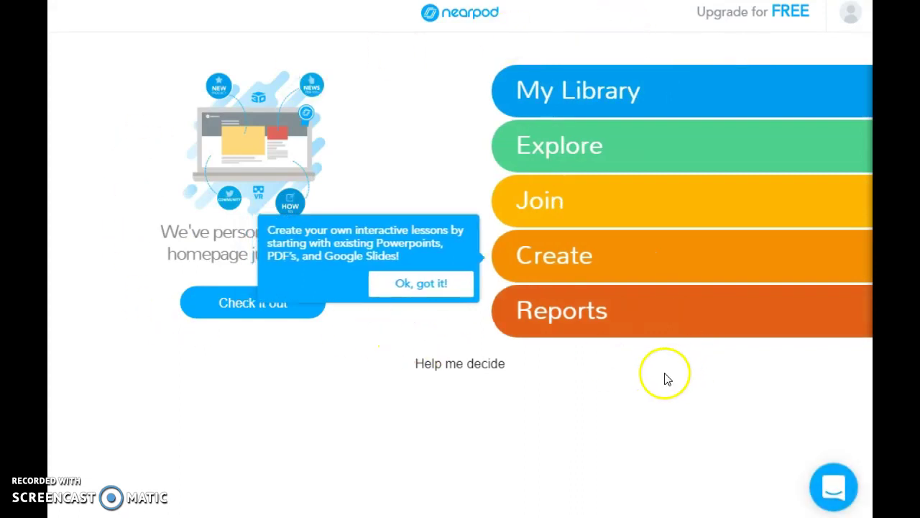
click(397, 295)
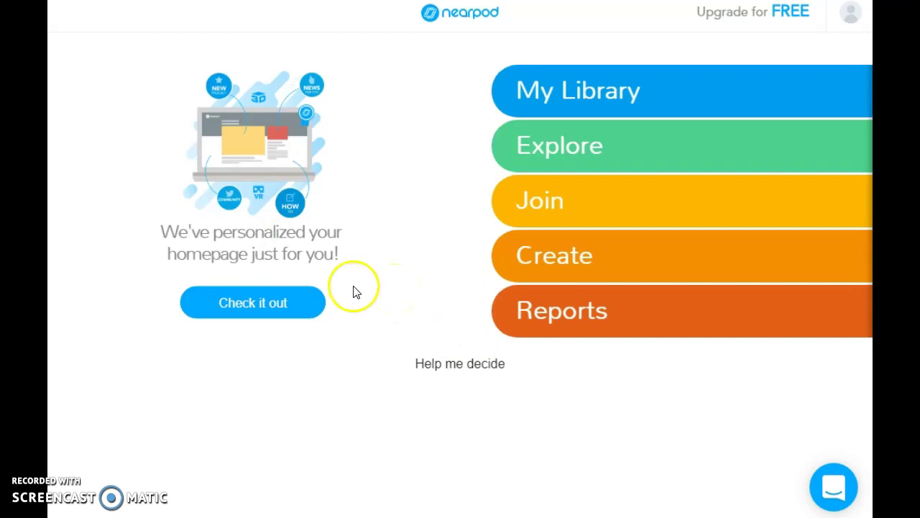
click(677, 103)
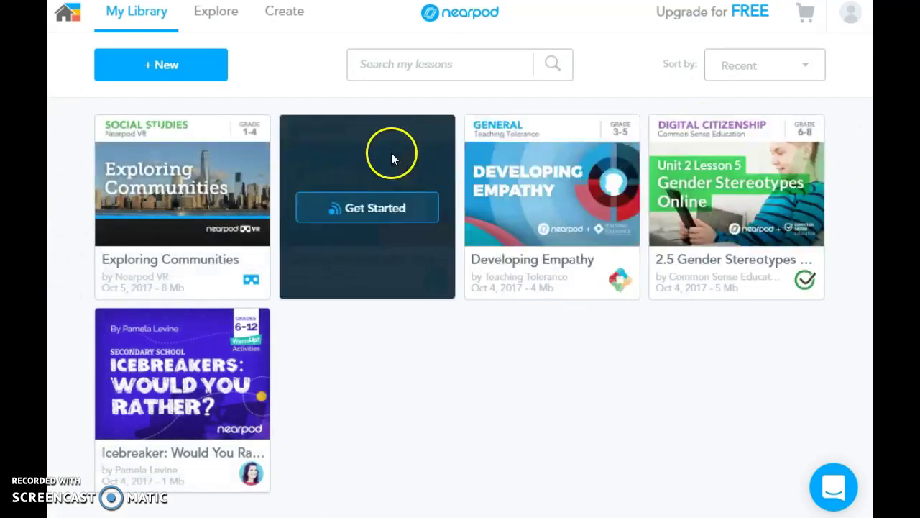
- Switch from My Library to the Explore page of published lessons
mouse_move(190, 355)
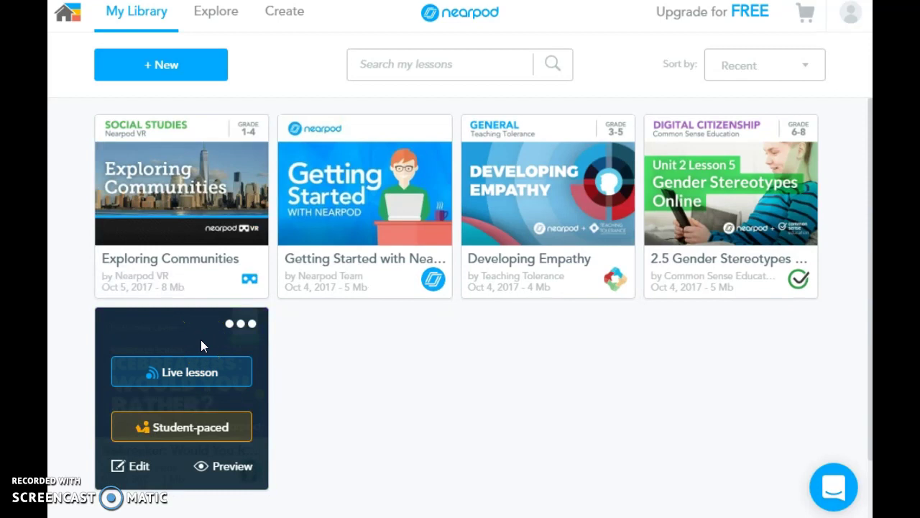
click(215, 13)
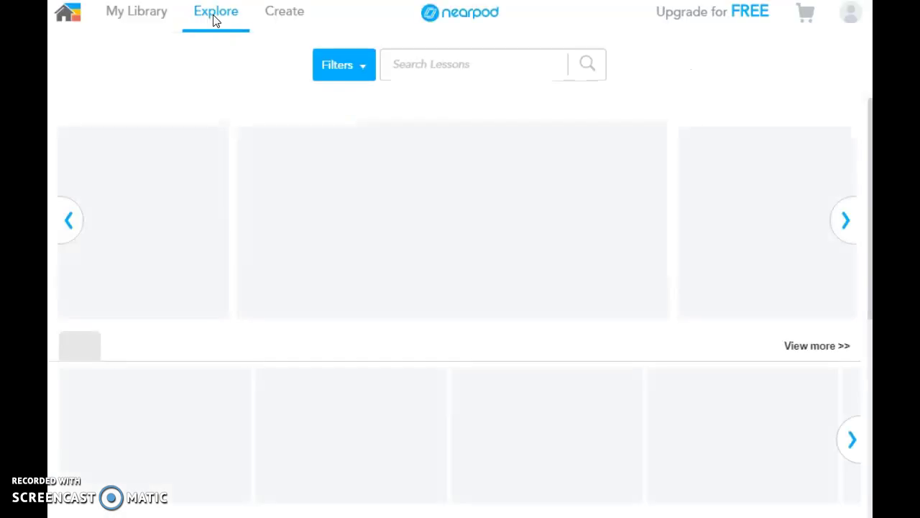
- Scroll through the Top Lessons row and open the Science lessons
click(216, 41)
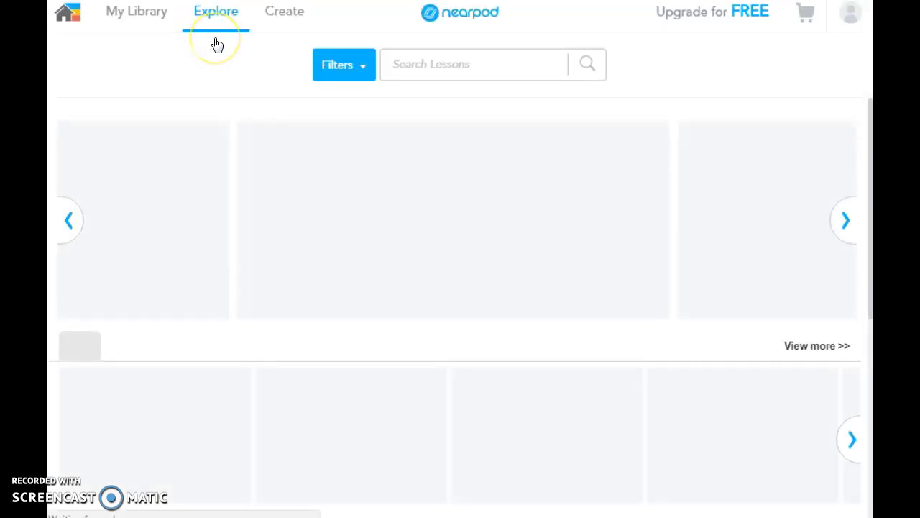
click(247, 49)
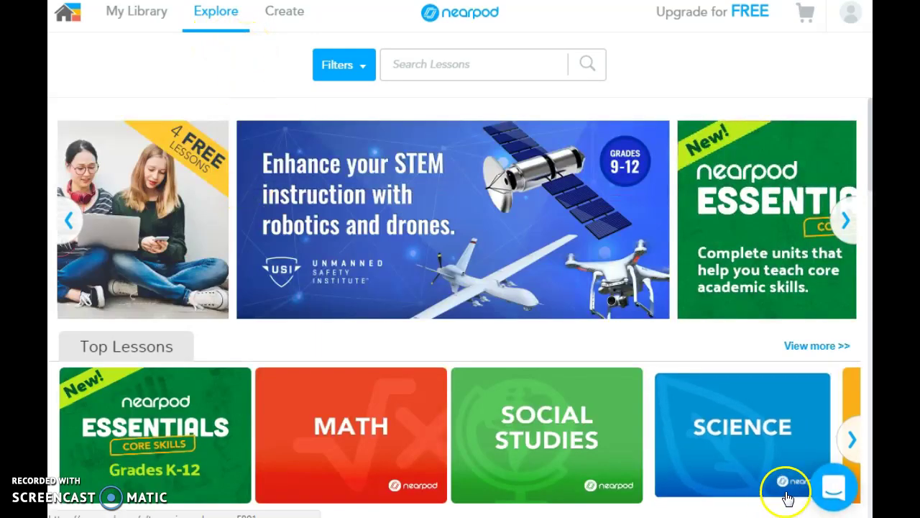
click(853, 440)
click(855, 442)
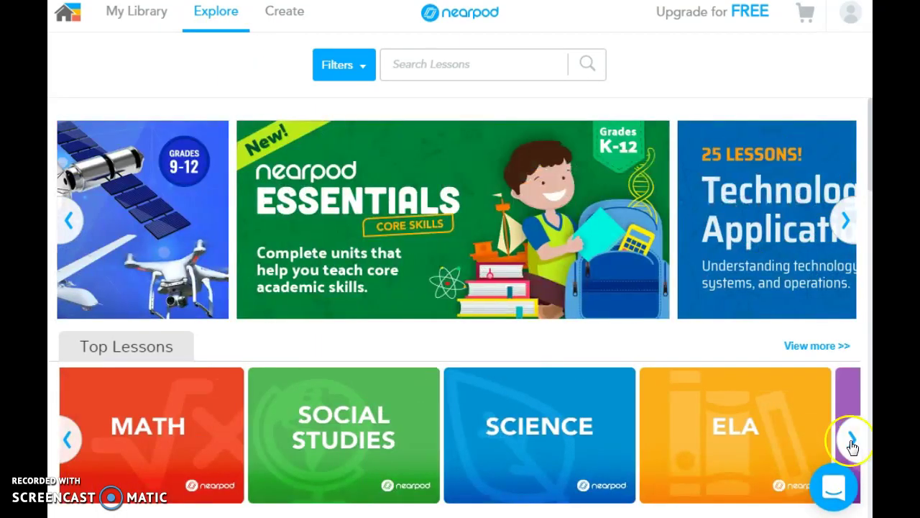
click(570, 444)
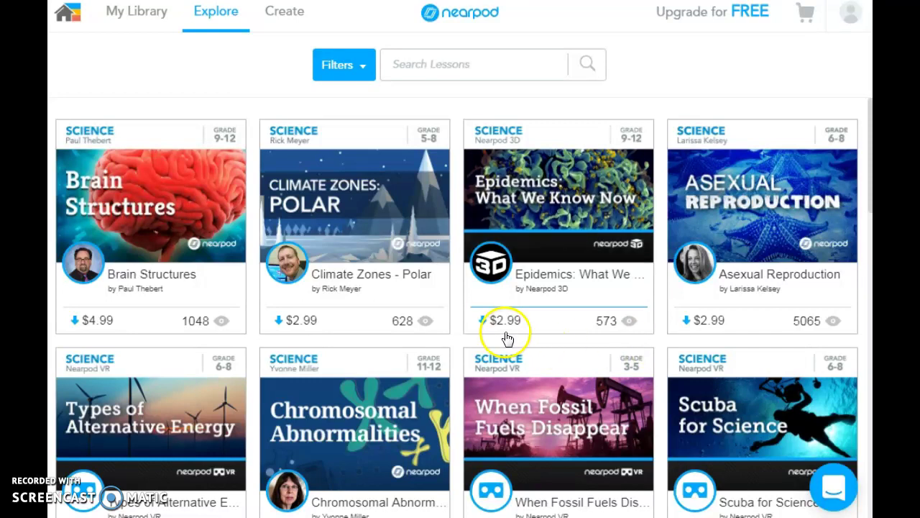
- Search free lessons across all subjects from Filters, browse the results, then return to My Library
click(352, 66)
scroll(287, 166, down, 1)
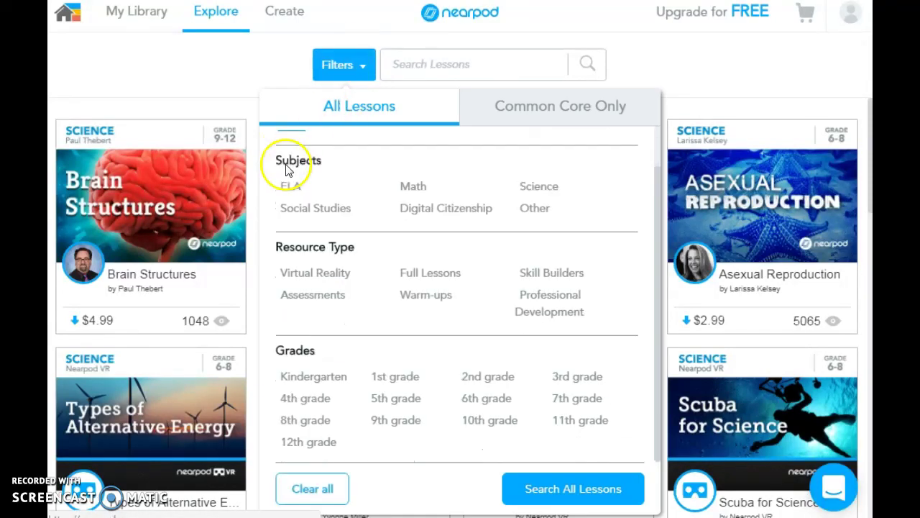
click(573, 489)
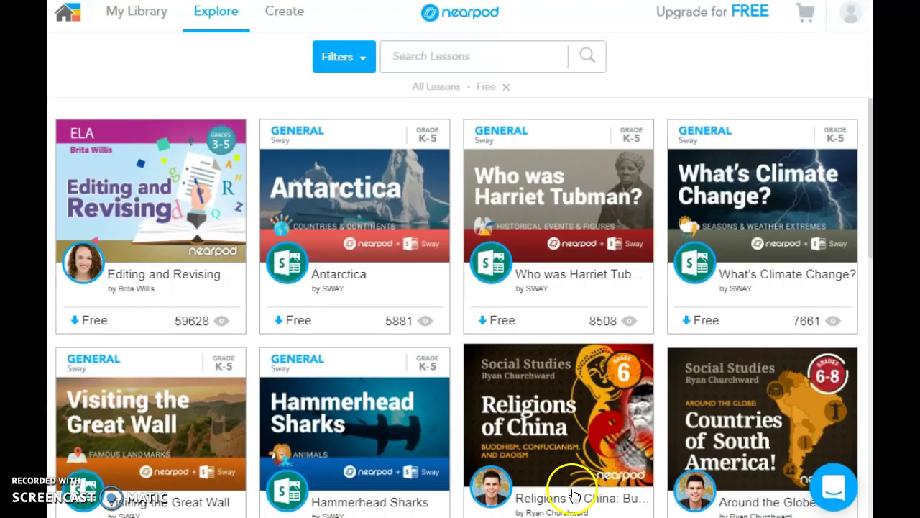
scroll(575, 431, down, 3)
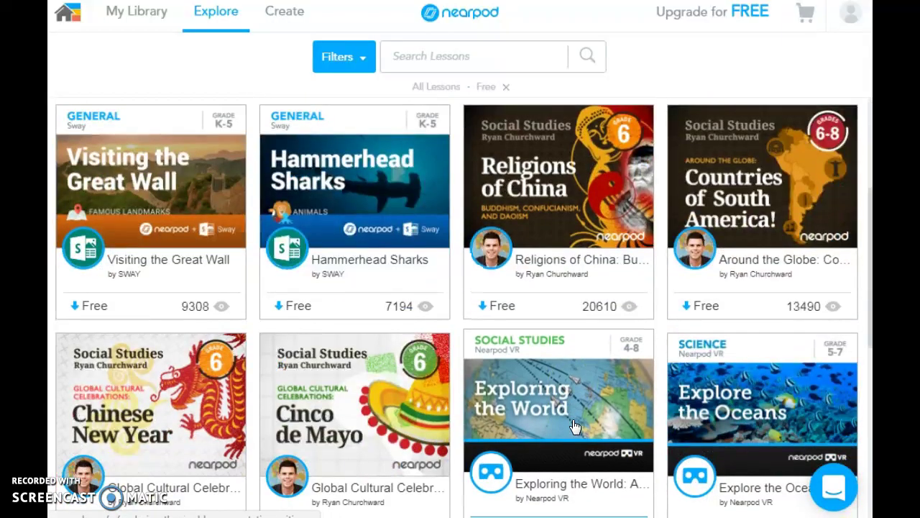
scroll(573, 426, down, 5)
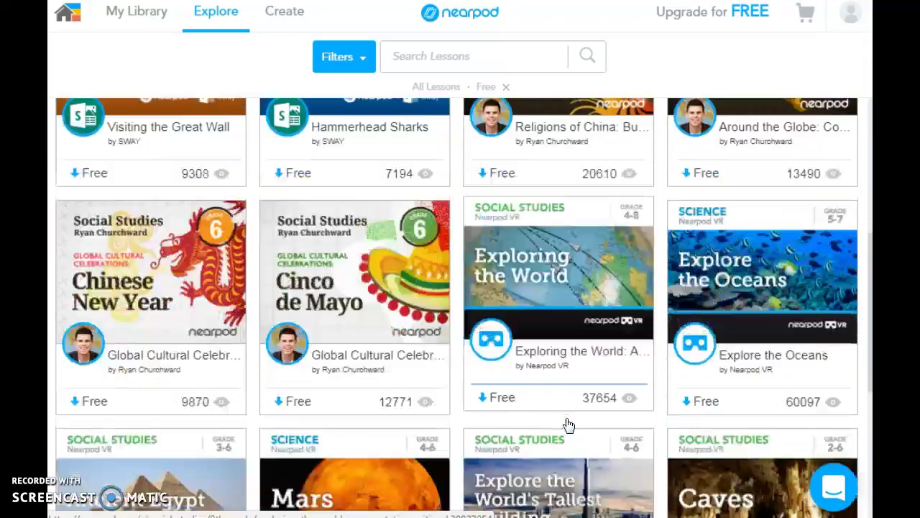
scroll(568, 426, up, 10)
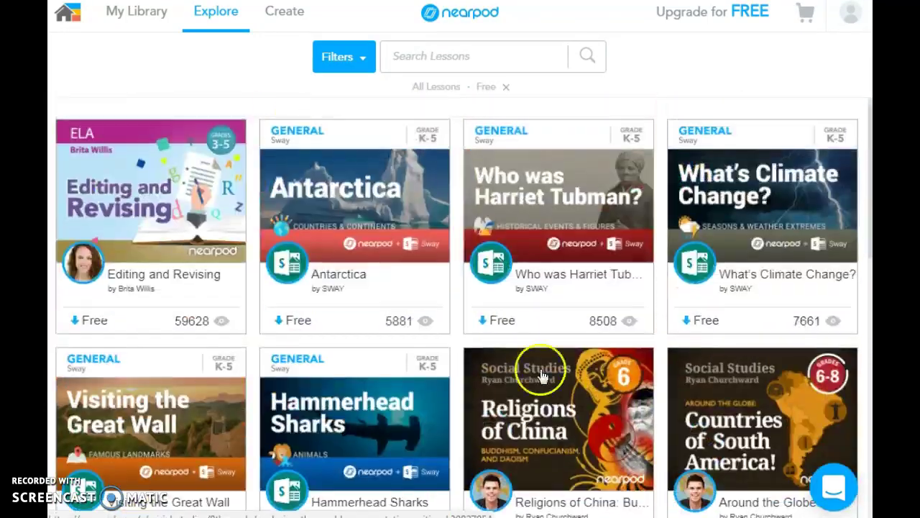
click(148, 20)
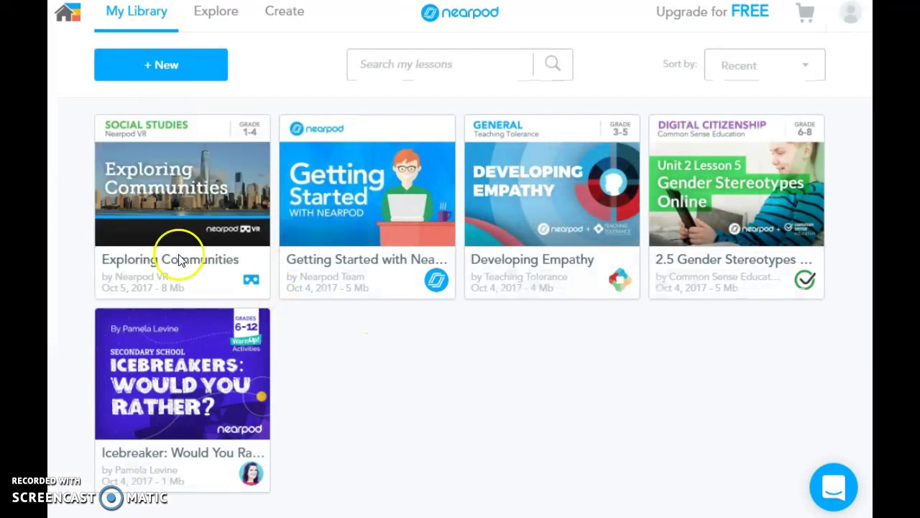
- Launch Exploring Communities as a live lesson and close the Share this CODE dialog
mouse_move(198, 180)
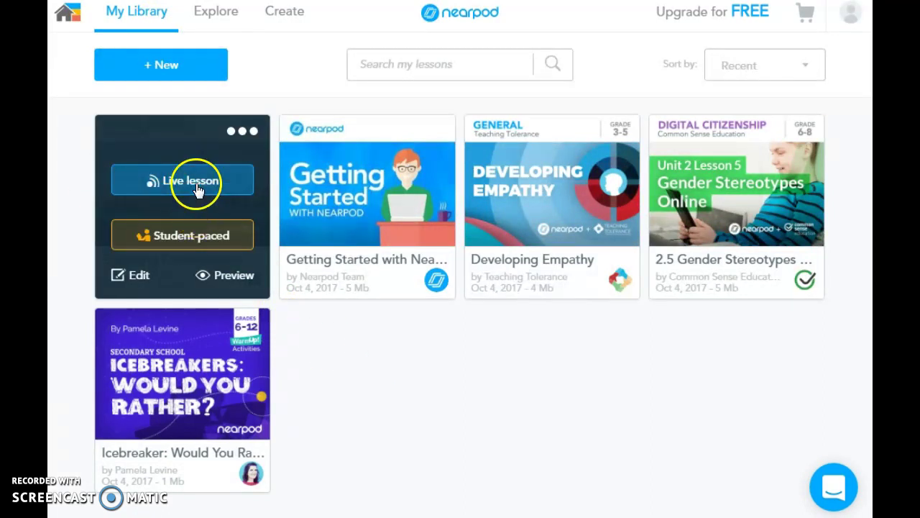
click(195, 183)
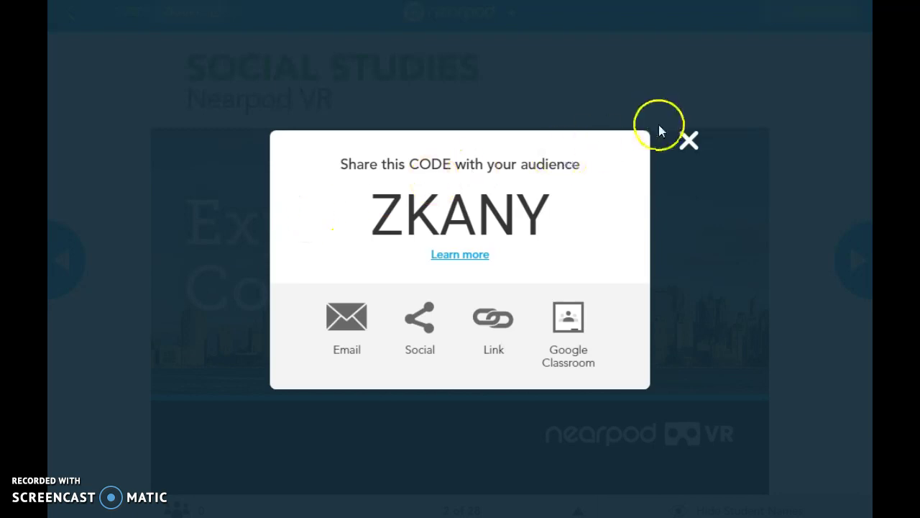
click(689, 139)
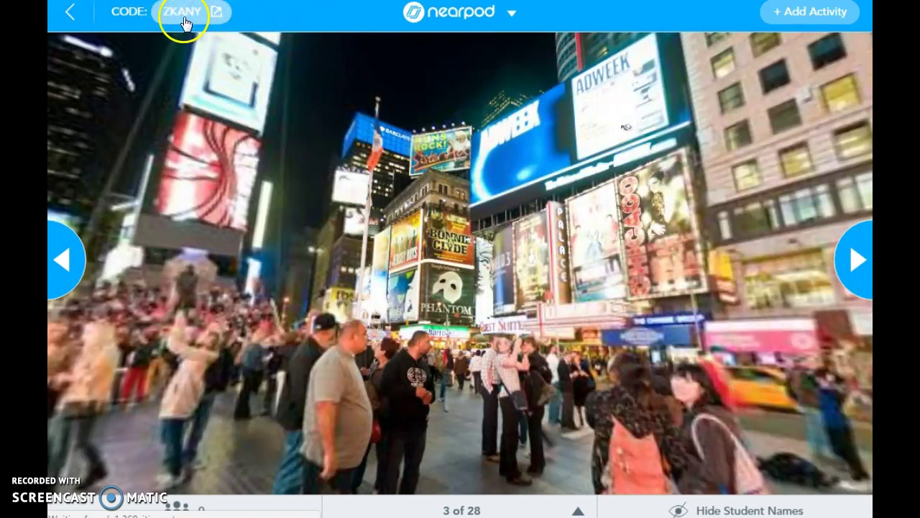
- Rotate the Times Square panorama, hide student names, and advance to the pasture slide 4
drag(312, 281, 496, 284)
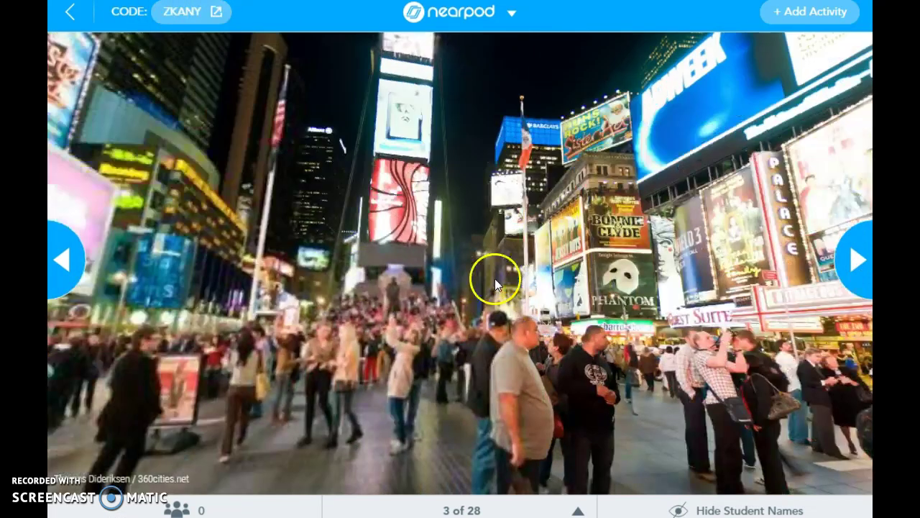
drag(345, 280, 315, 285)
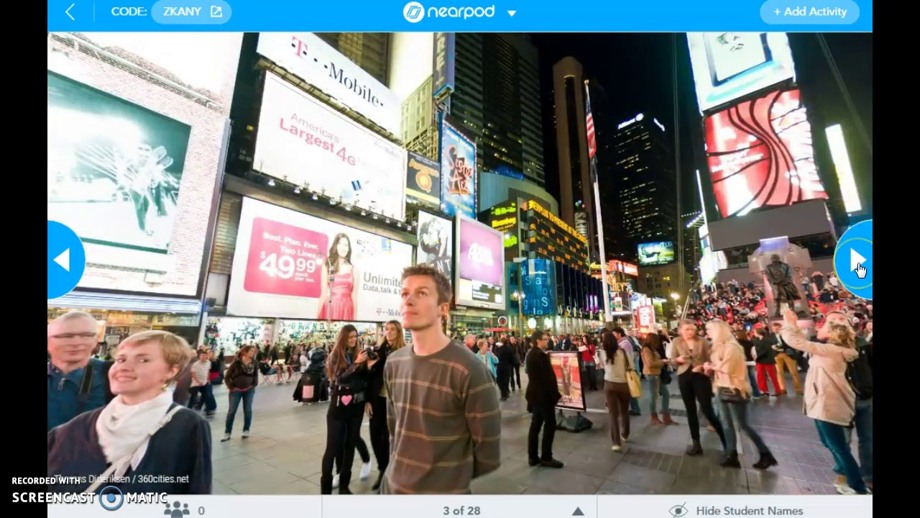
click(747, 508)
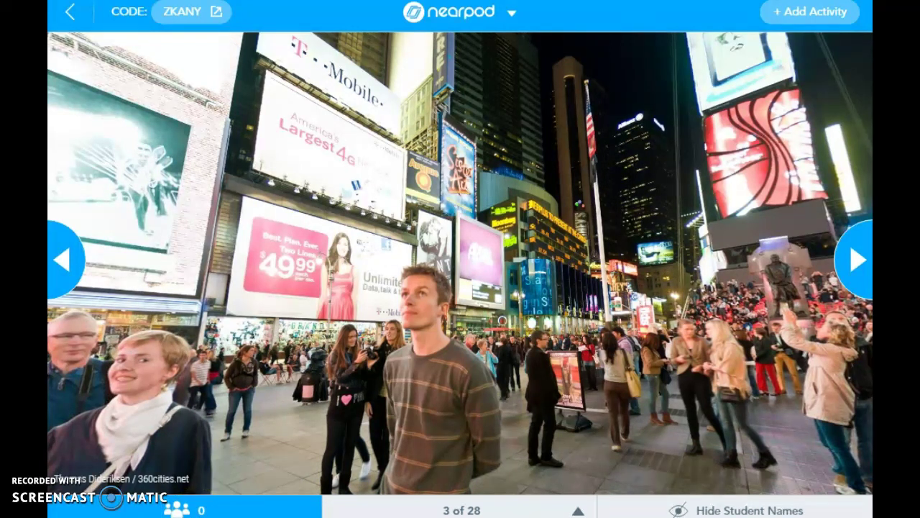
click(859, 262)
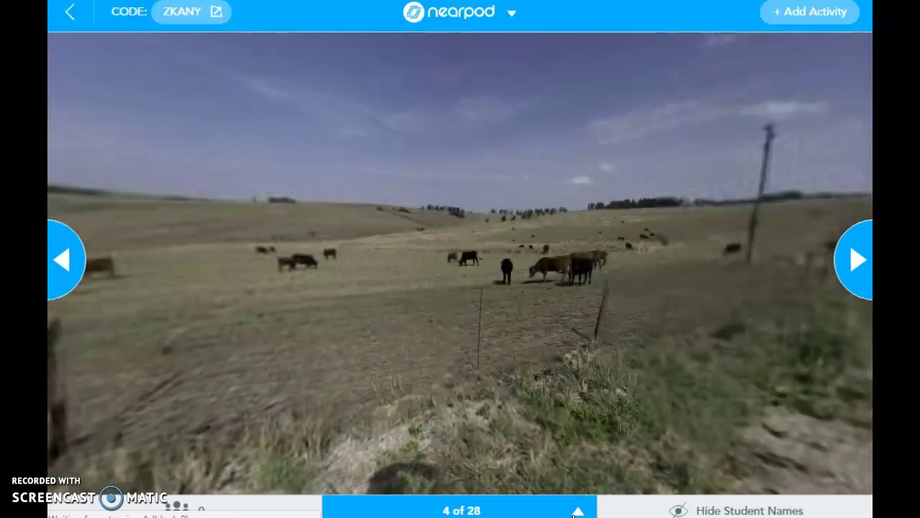
- Advance to the community-type poll, share it with students, then move to slide 9
click(859, 263)
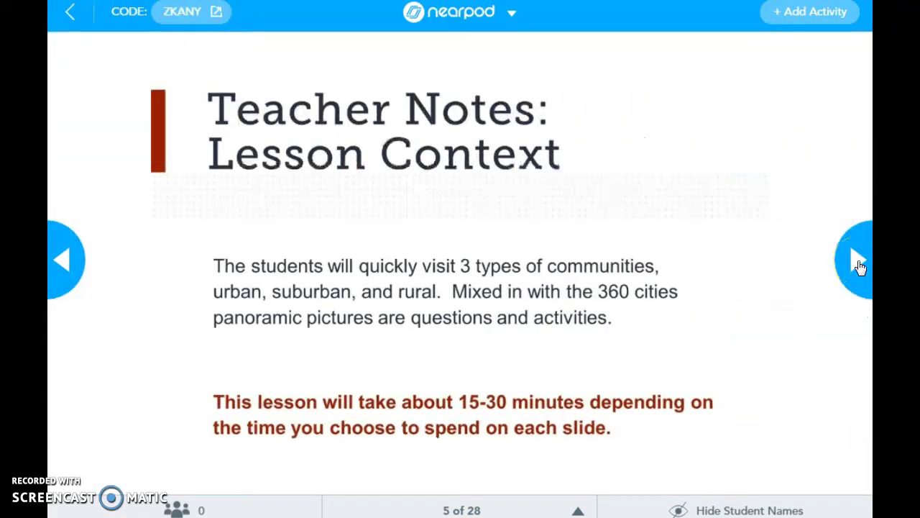
click(860, 266)
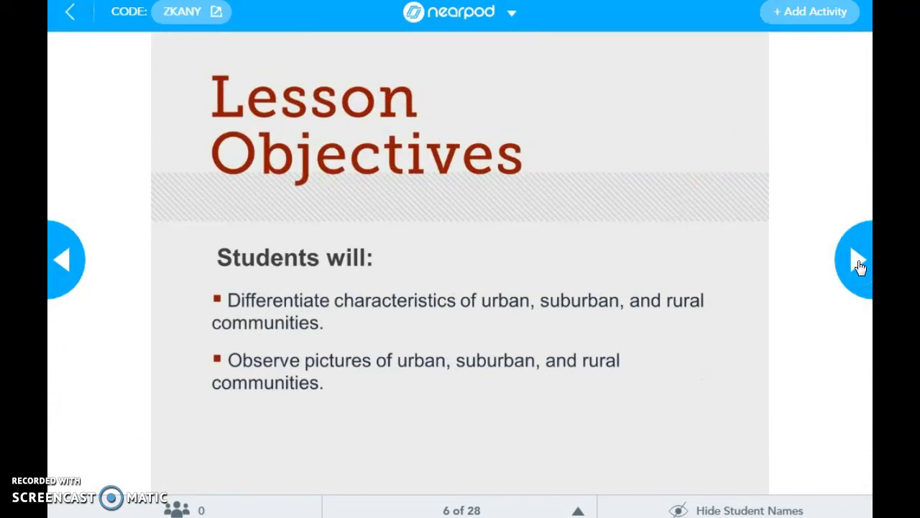
click(859, 267)
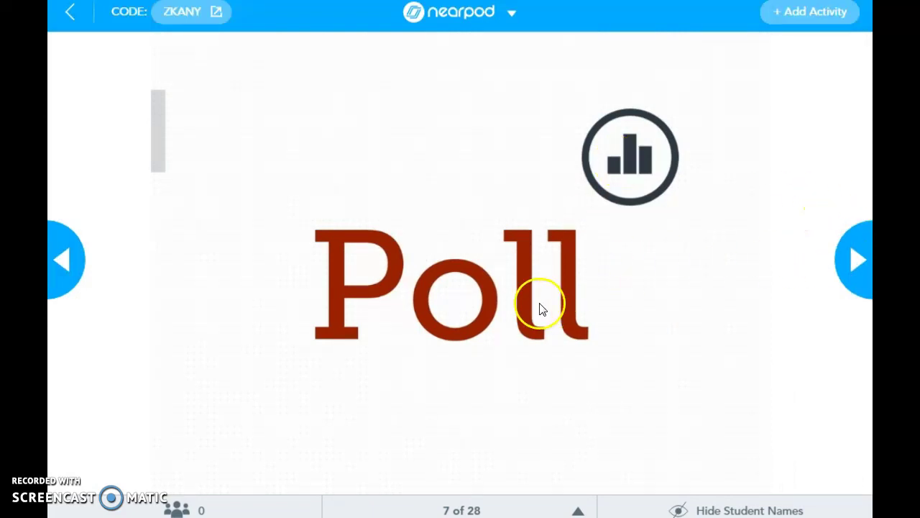
click(868, 287)
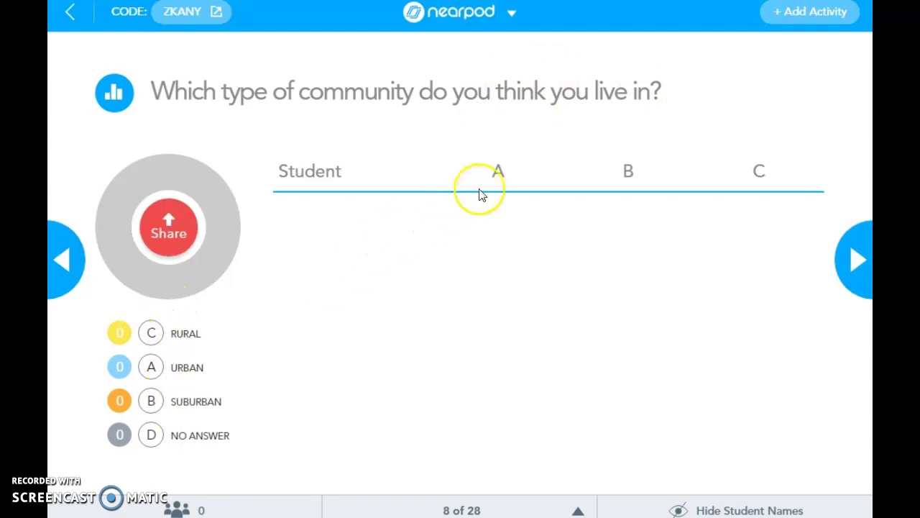
click(187, 231)
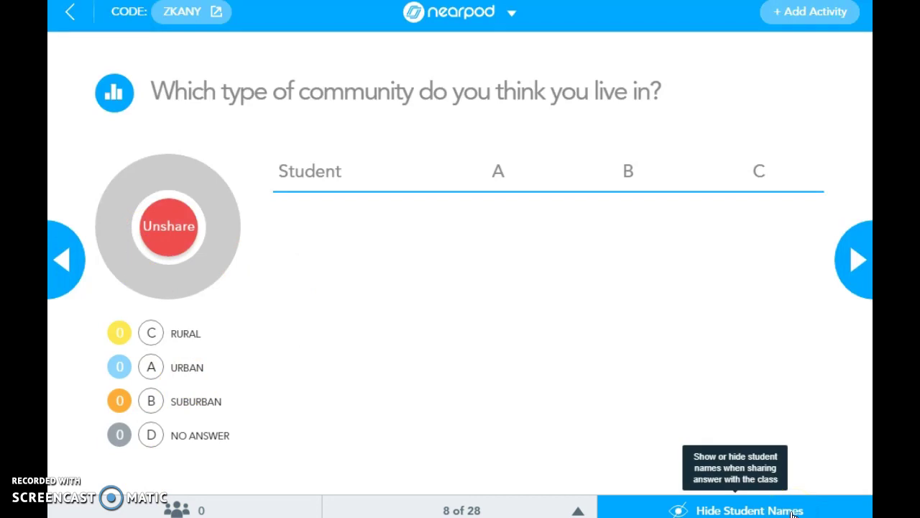
click(862, 281)
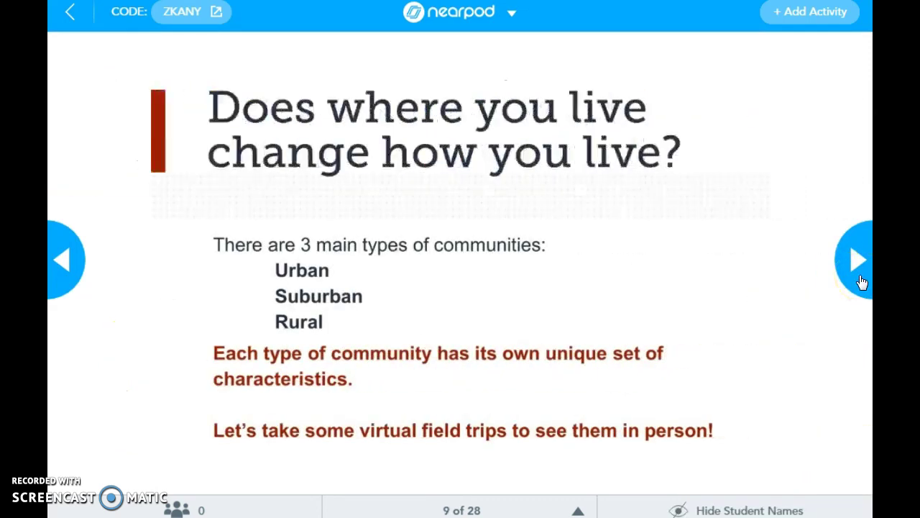
- Advance through the Urban slides to the Times Square 360 field trip on slide 12
click(152, 266)
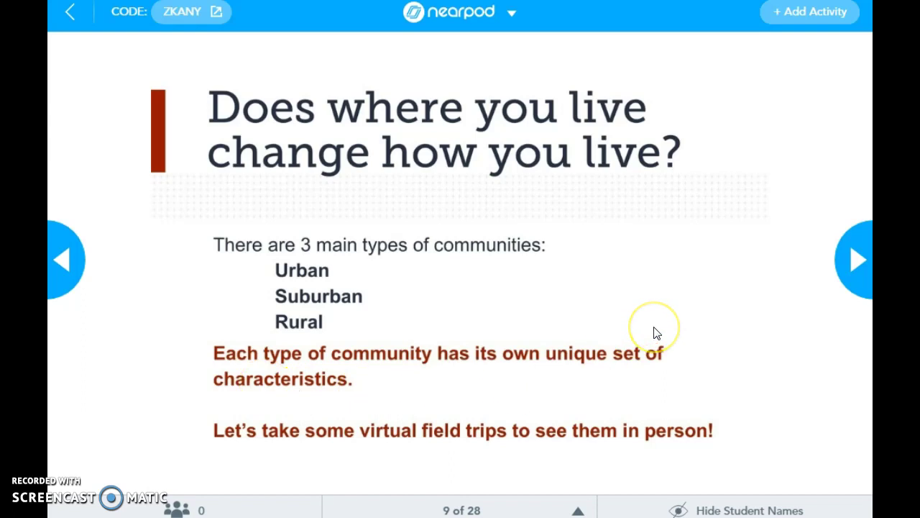
click(859, 248)
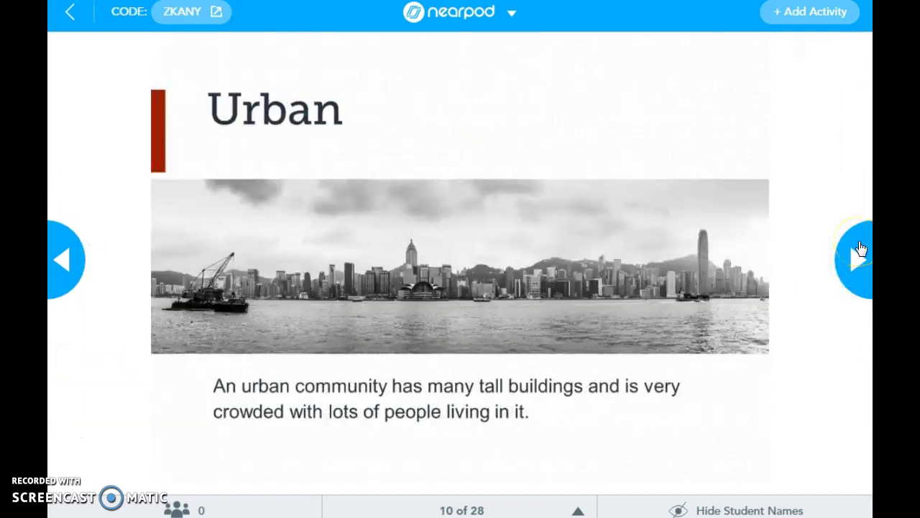
click(860, 248)
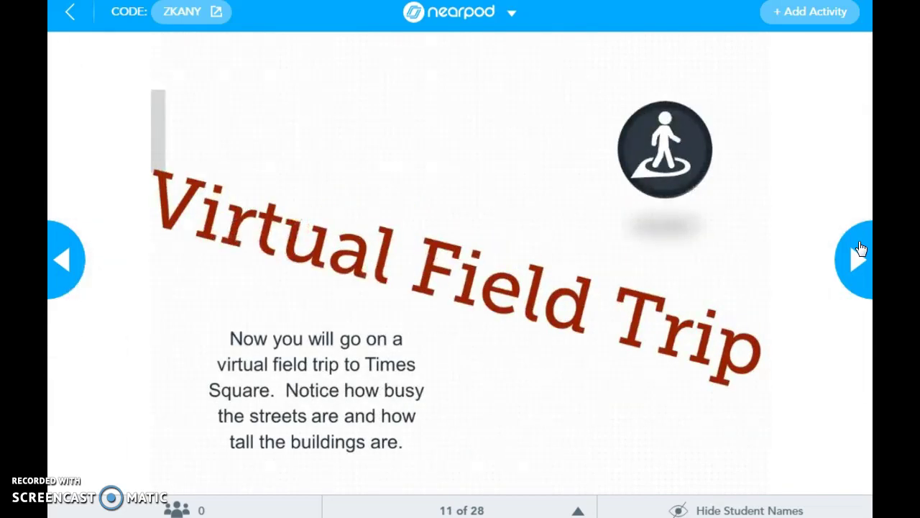
click(865, 248)
click(866, 248)
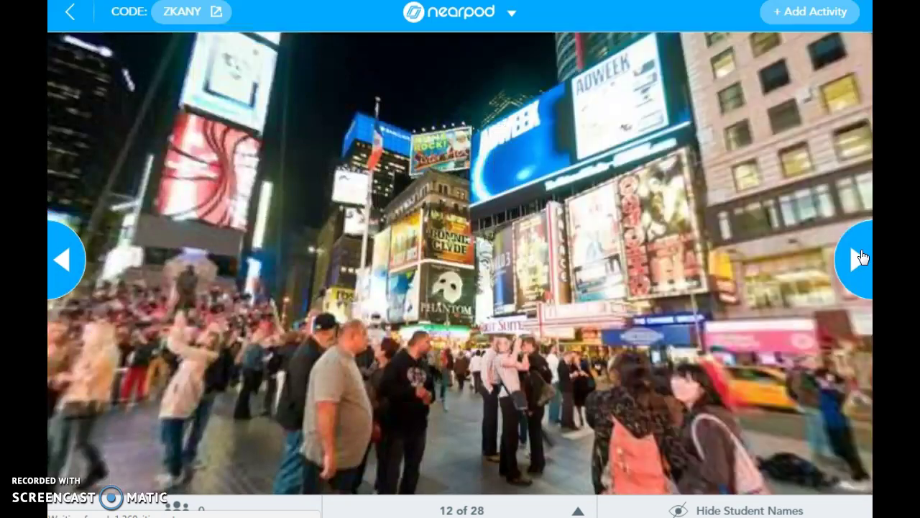
- Rotate the Times Square panorama to show McDonald's and billboards, then advance to Draw it
drag(771, 318, 503, 318)
drag(805, 386, 580, 357)
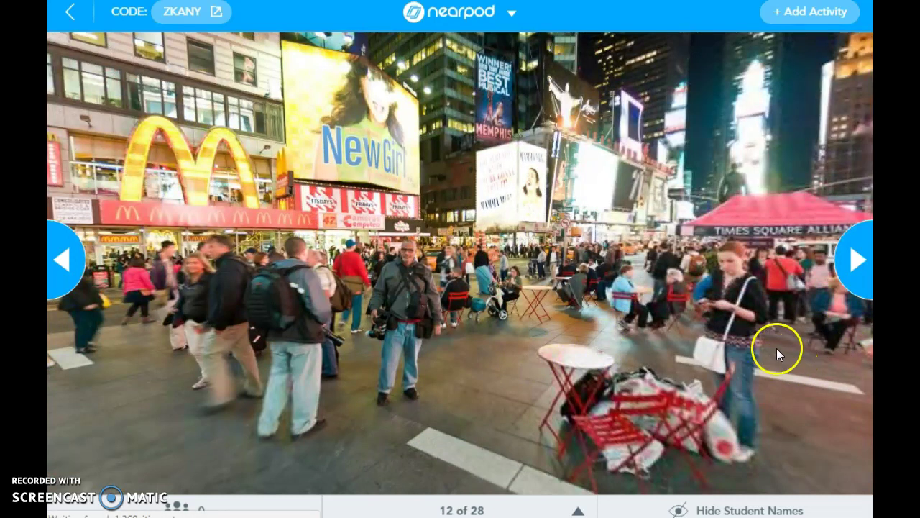
drag(782, 330, 661, 312)
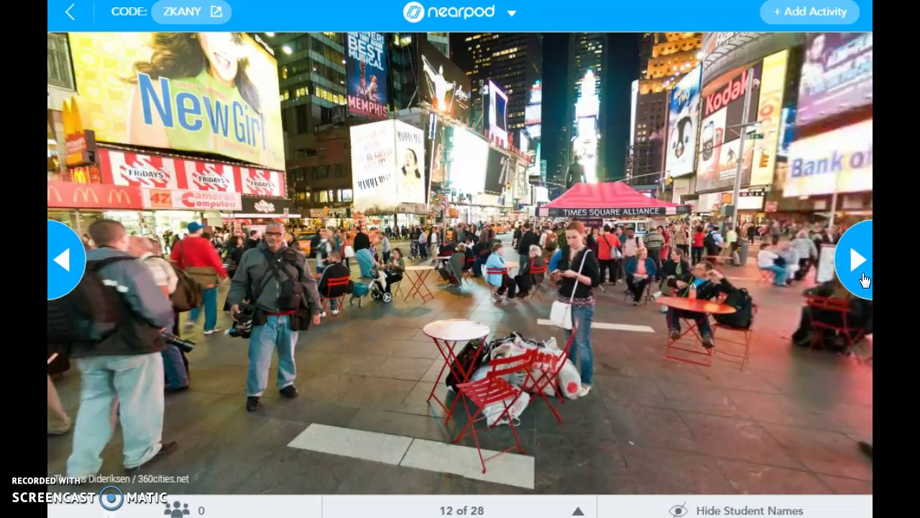
click(857, 261)
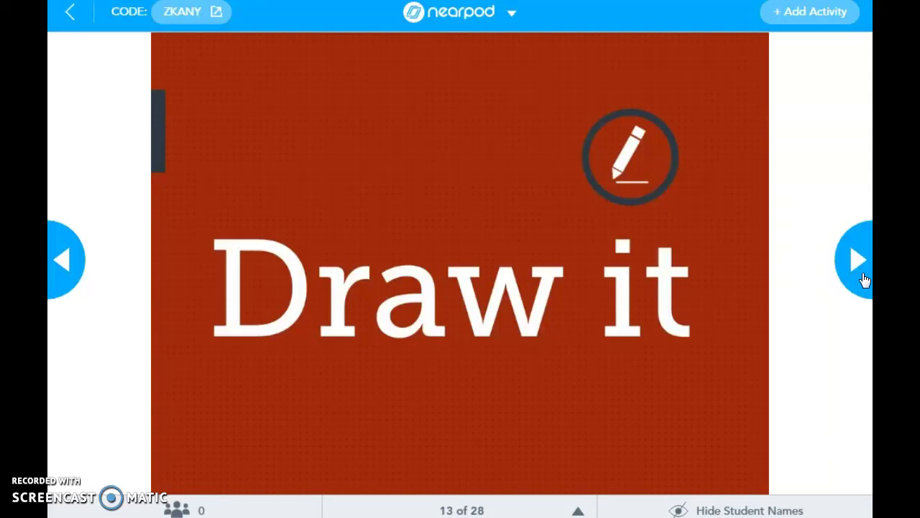
- Advance past the billboard drawing activity and Suburban slides to the suburban street 360 field trip
click(850, 272)
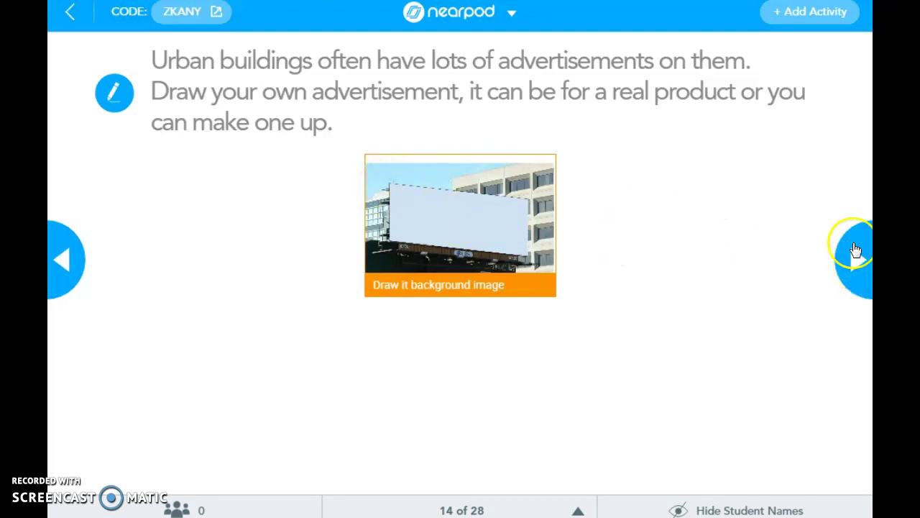
click(855, 249)
click(855, 250)
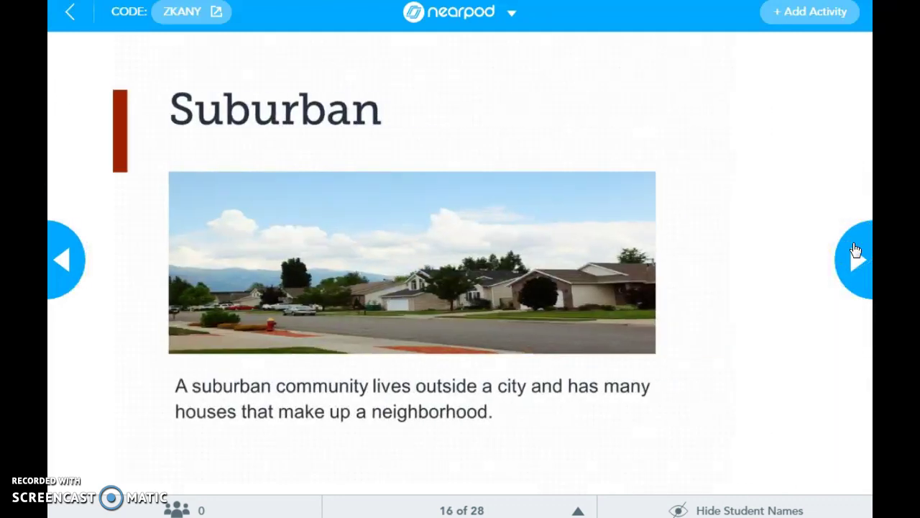
click(855, 250)
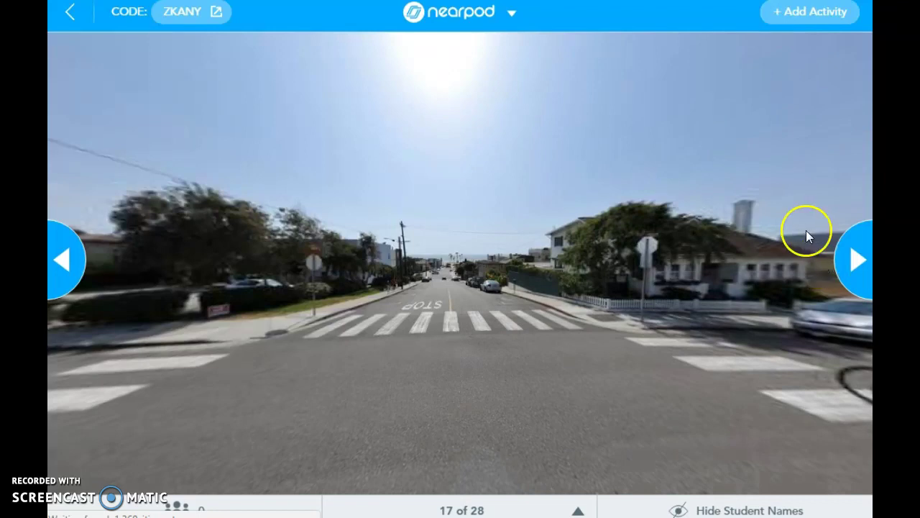
- Rotate the street panorama to centre on the crosswalk, then advance to Rural slide 18
drag(675, 312, 737, 283)
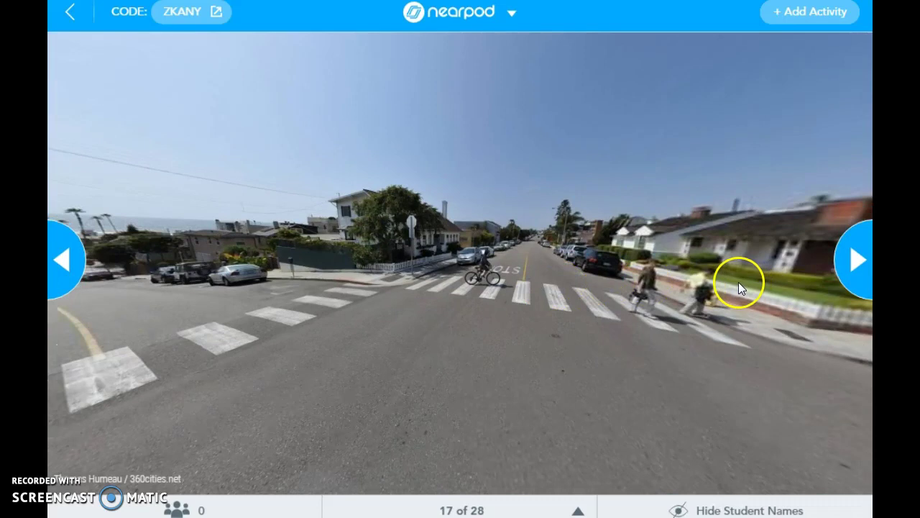
drag(660, 273, 475, 256)
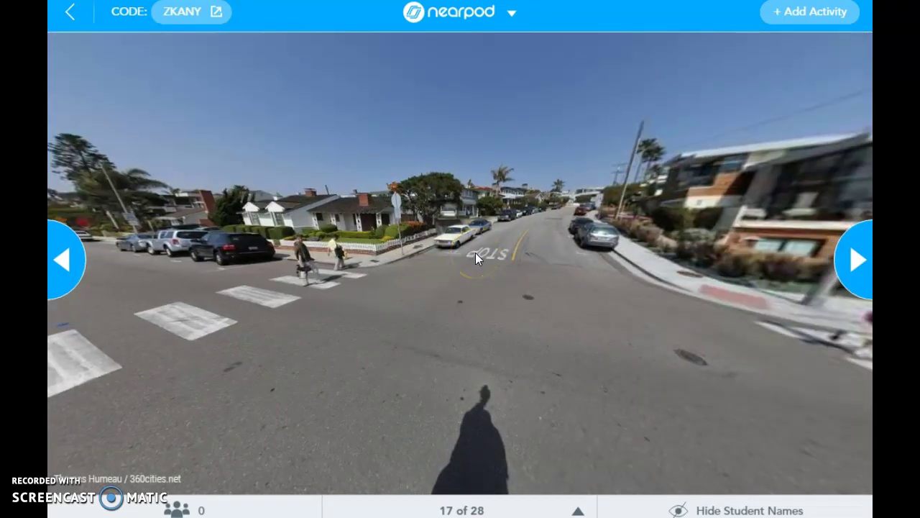
drag(795, 302, 635, 273)
drag(708, 354, 535, 341)
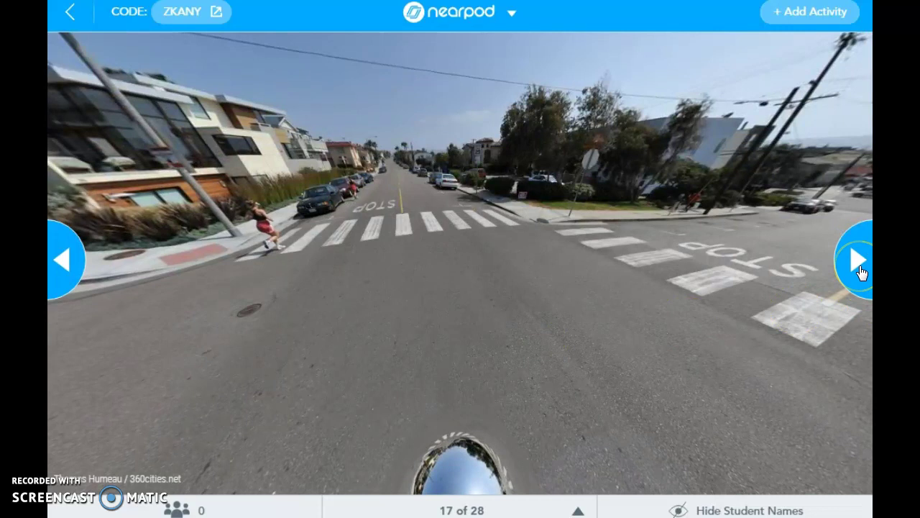
click(857, 260)
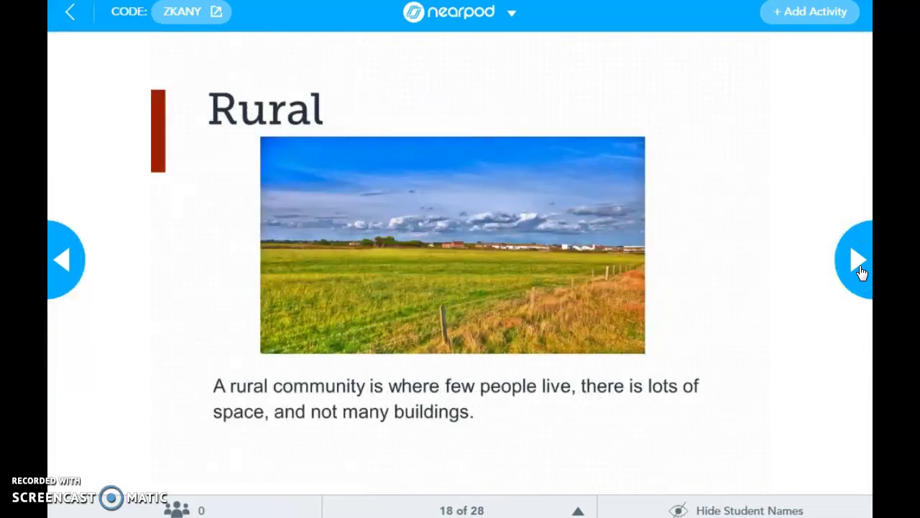
- Advance to the rural Virtual Field Trip and open its 360 house panorama
click(859, 266)
click(860, 268)
click(836, 277)
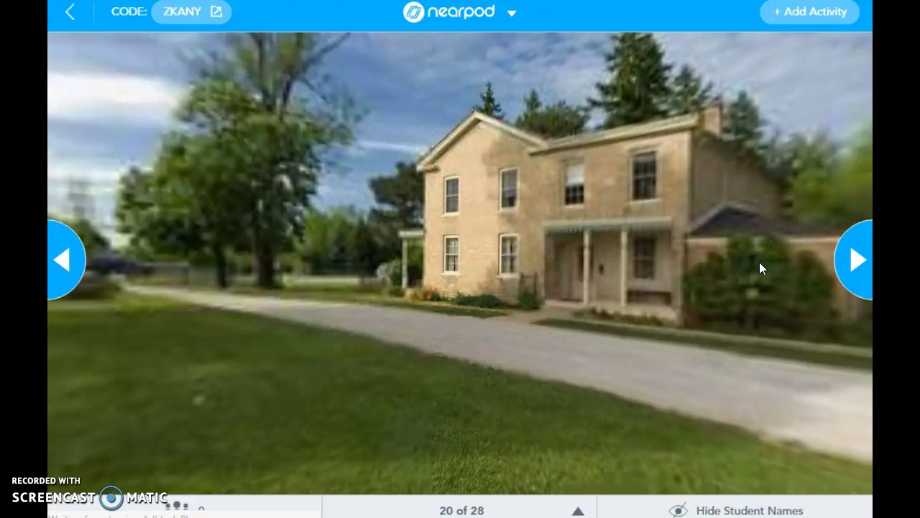
- Rotate the house panorama to the stone shed, then advance past the pasture to Review slide 22
drag(781, 267, 604, 259)
drag(723, 278, 550, 278)
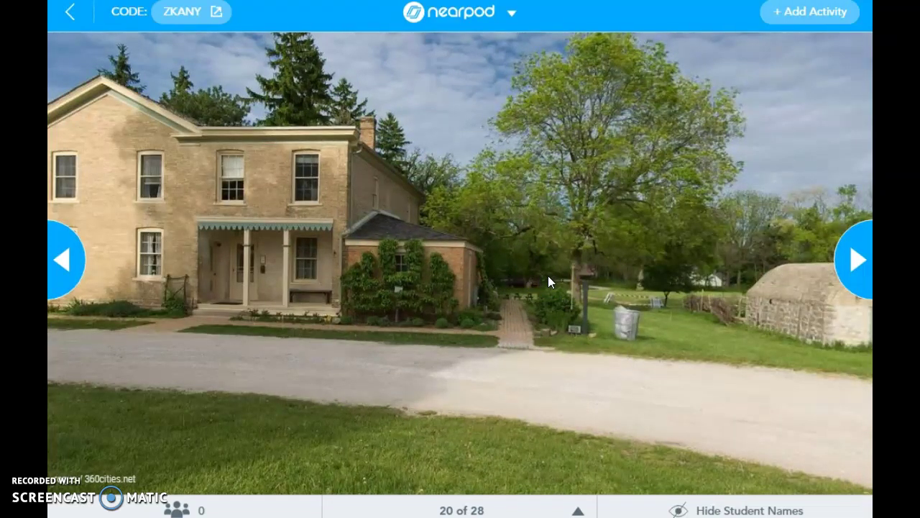
drag(760, 308, 536, 292)
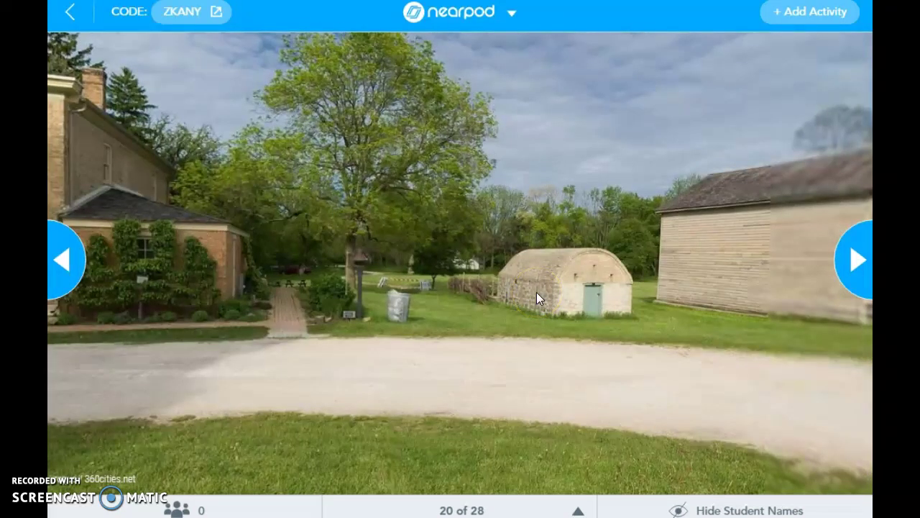
click(850, 278)
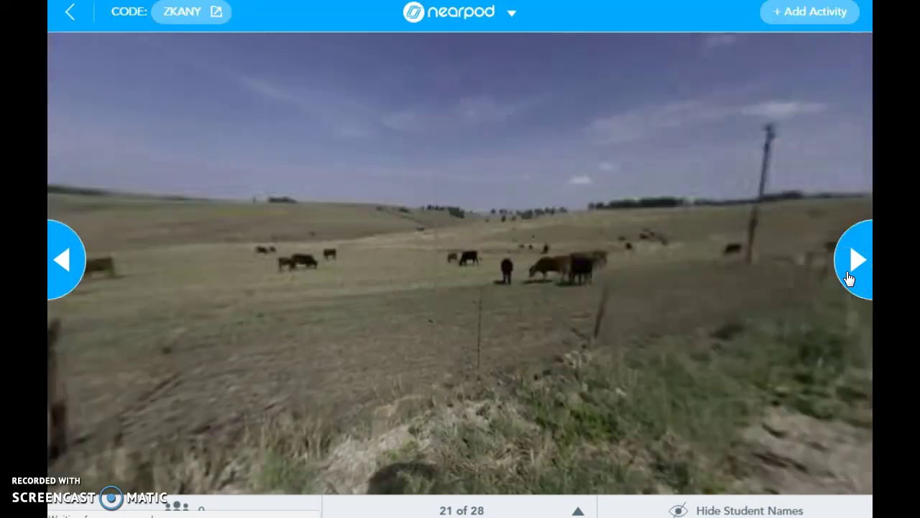
click(849, 278)
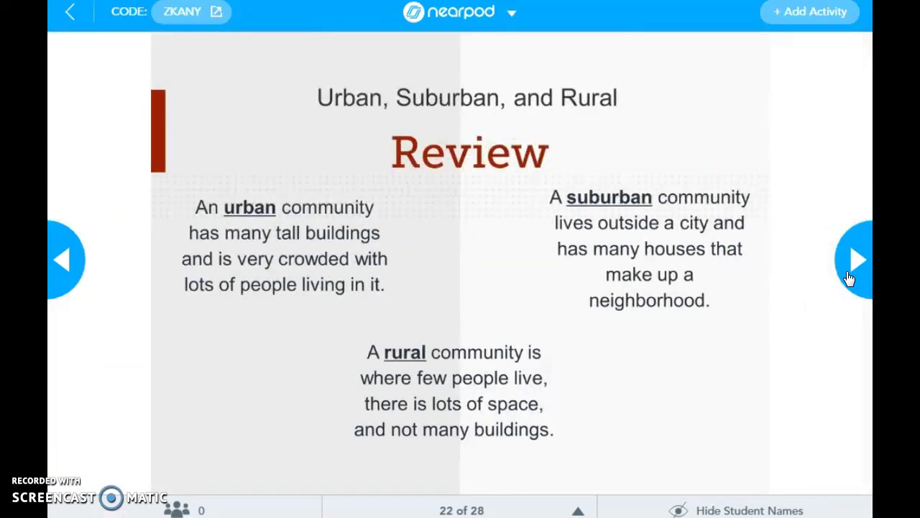
- Advance to the Fill in the blanks activity and clear a stray text selection
click(849, 278)
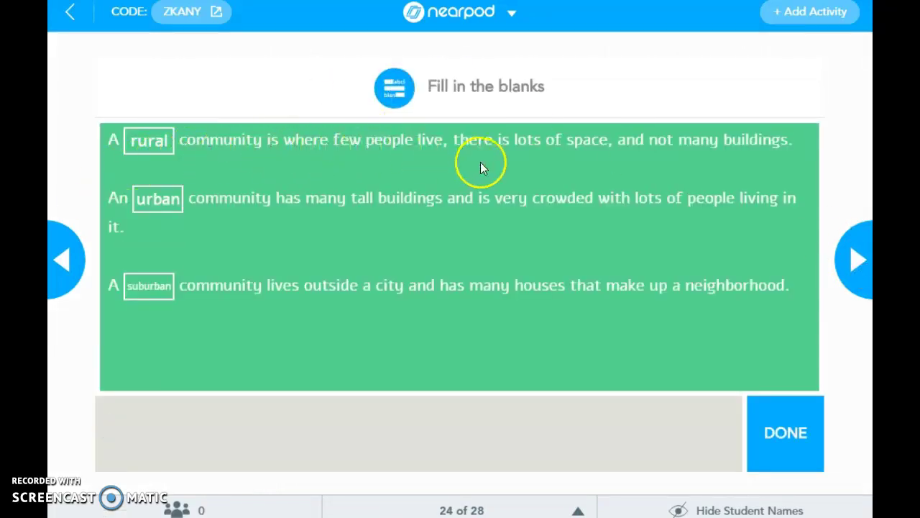
drag(134, 141, 156, 148)
click(155, 148)
click(155, 149)
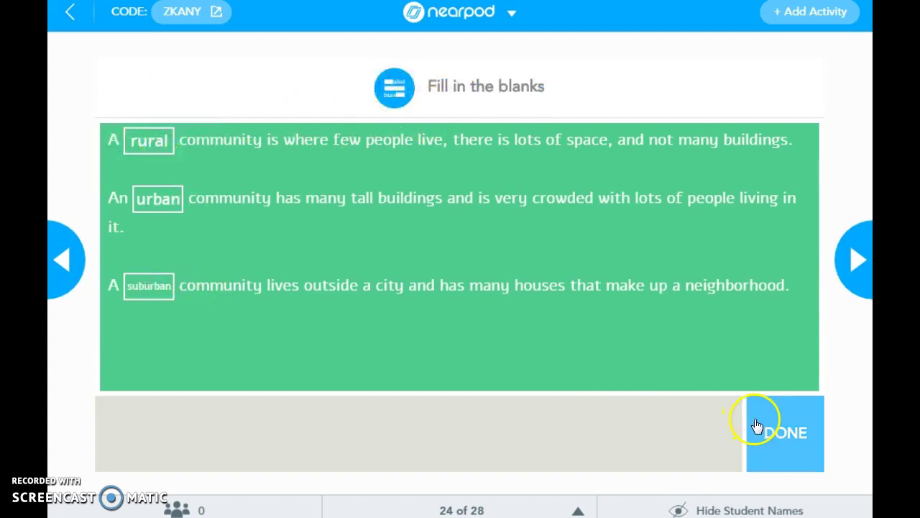
- Advance through the second poll and Thank You to Credits and Sources (28 of 28), then leave the session
click(852, 263)
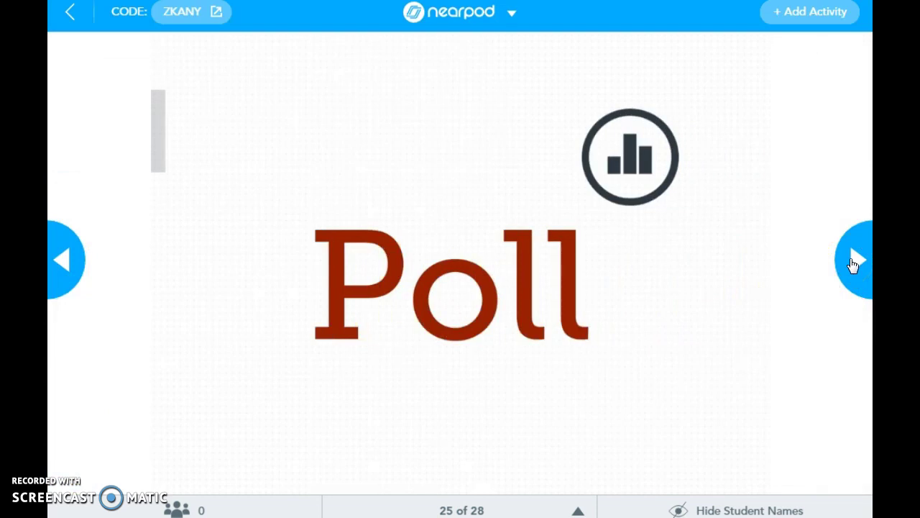
click(852, 263)
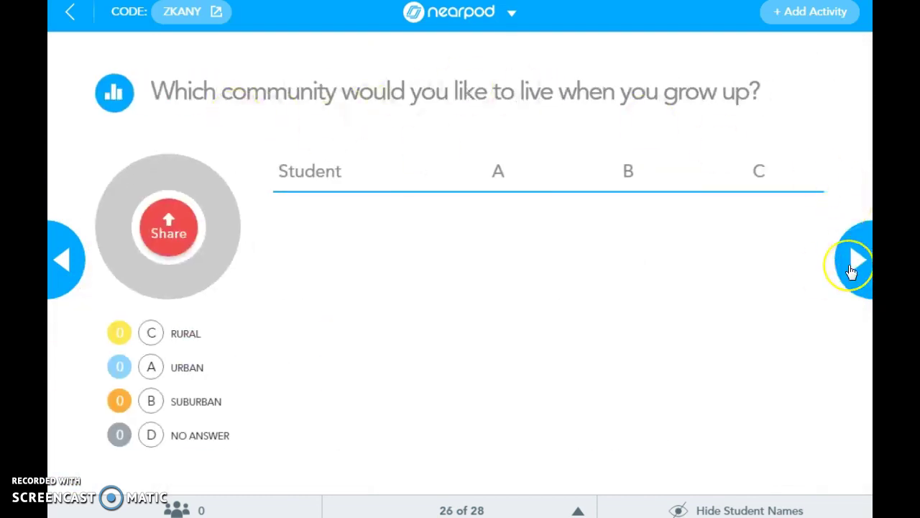
click(852, 263)
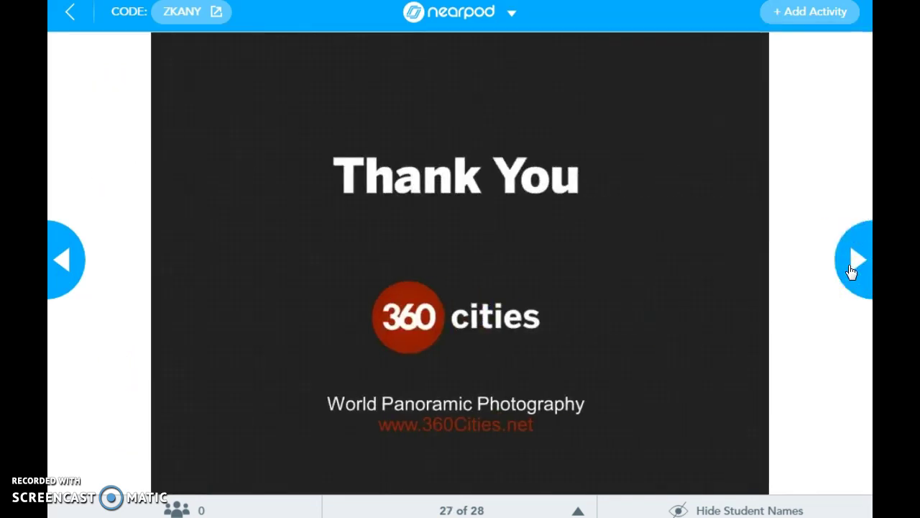
click(853, 266)
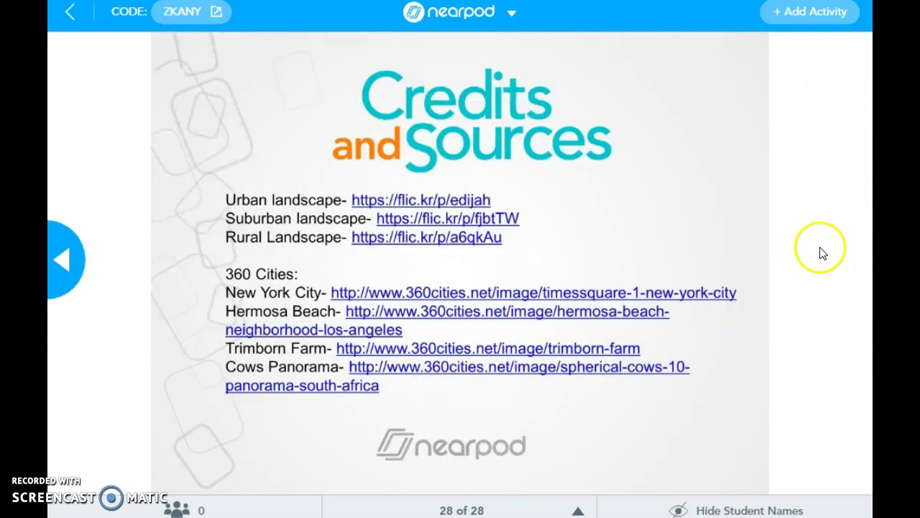
click(70, 15)
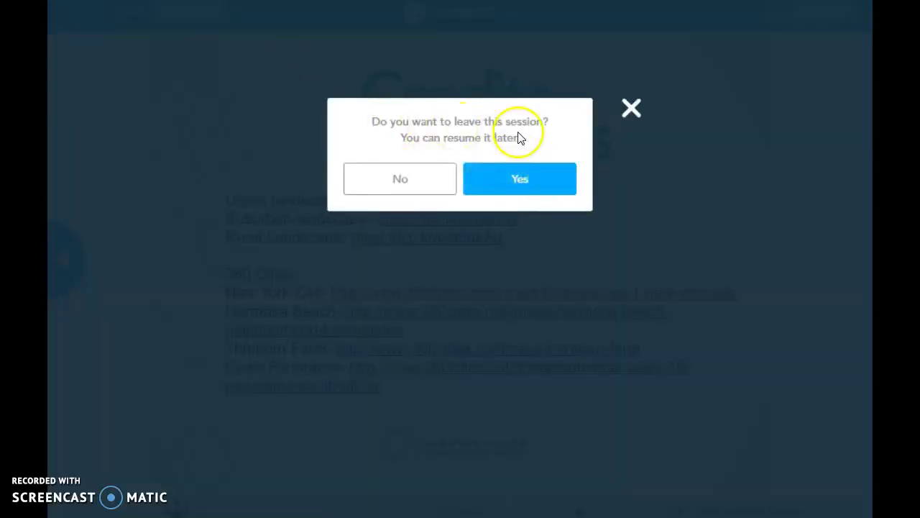
- Confirm leaving the live session, then create a new Untitled Lesson from My Library's + New menu
click(507, 181)
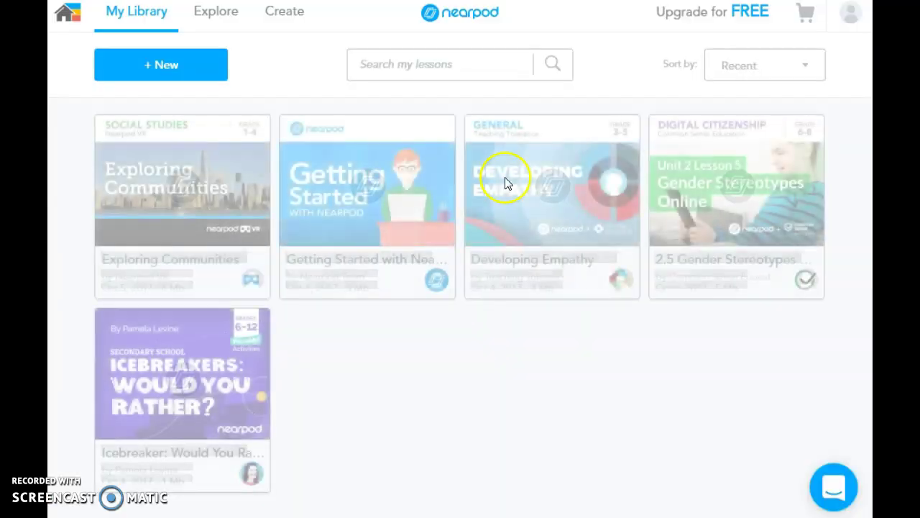
mouse_move(739, 201)
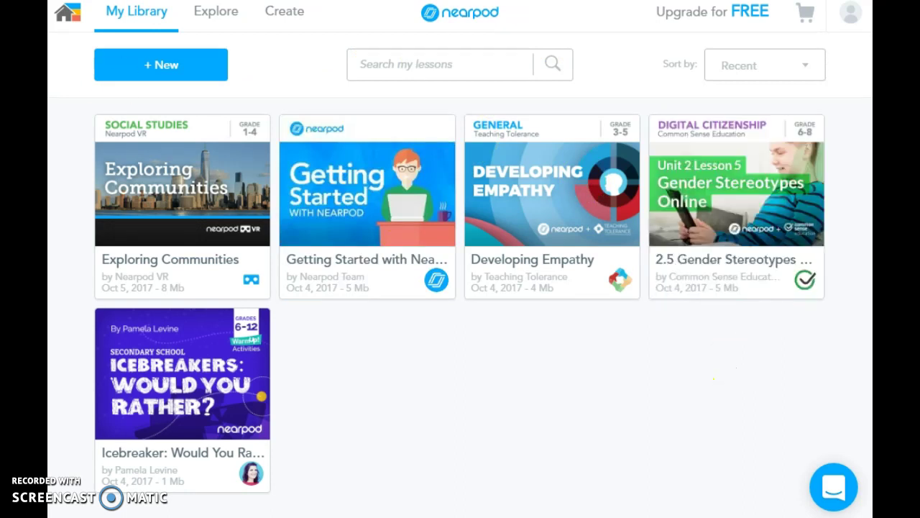
click(154, 61)
click(150, 141)
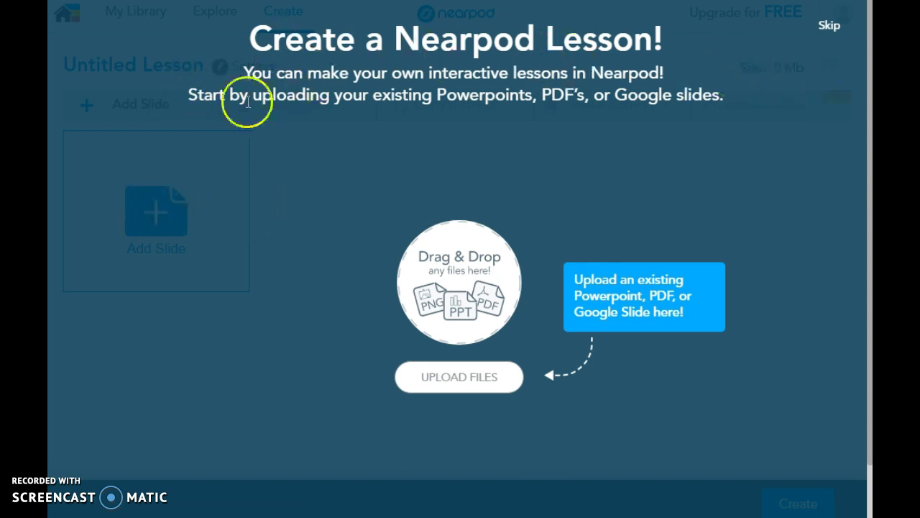
- Dismiss the upload prompt, the lesson-creation introduction and the add-slide tip
click(468, 382)
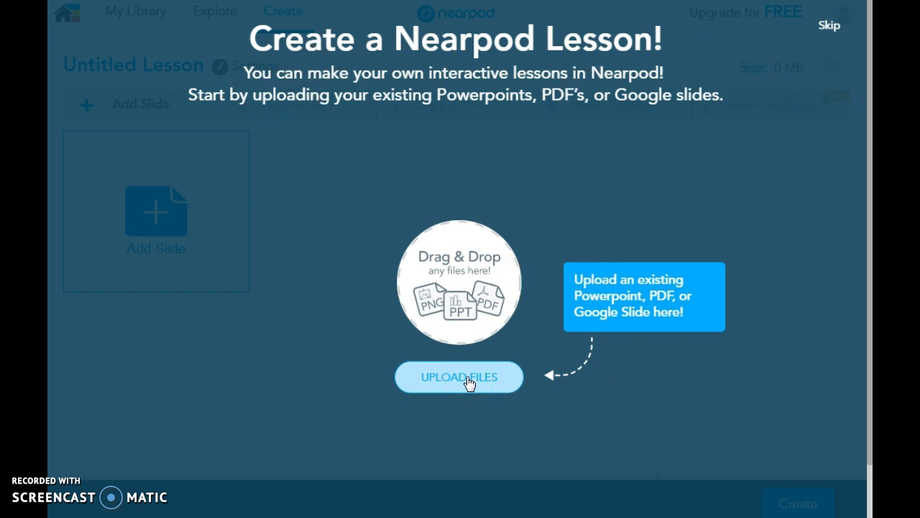
click(832, 33)
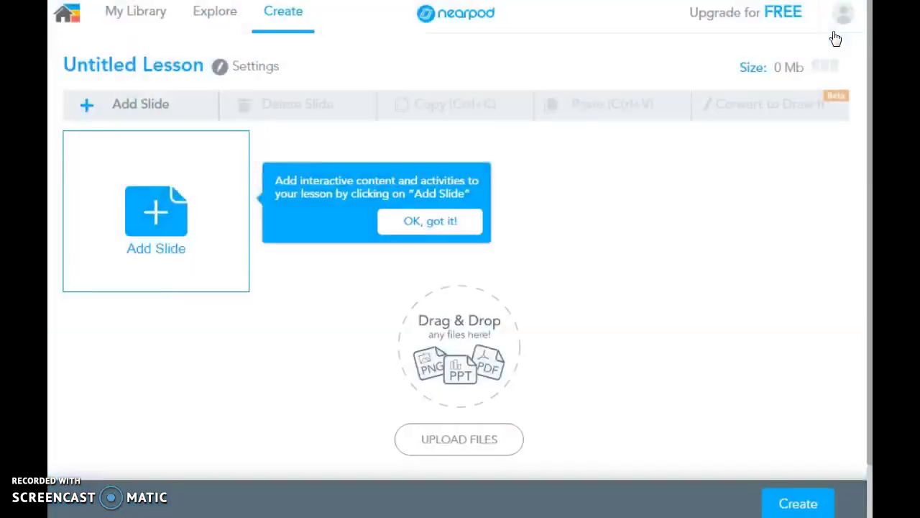
click(405, 222)
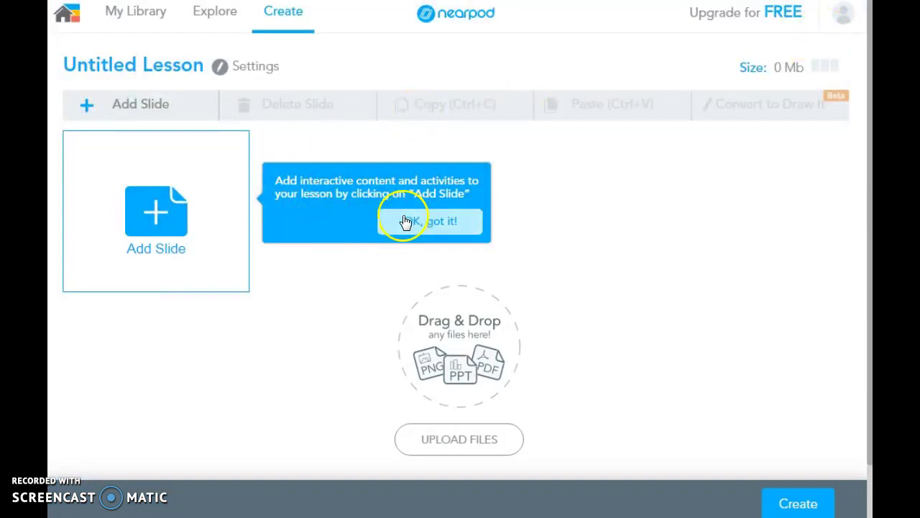
- Add a Poll activity slide and start typing the question 'What is your favorite col'
click(164, 243)
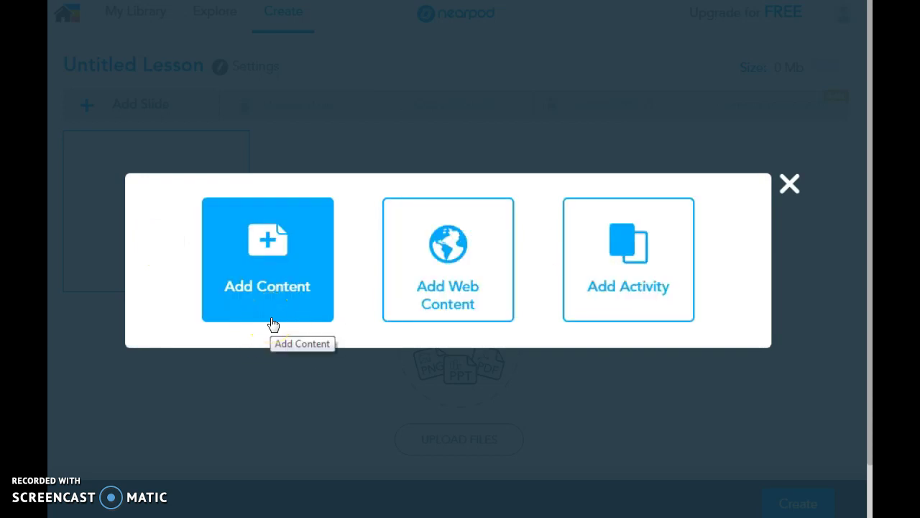
click(597, 290)
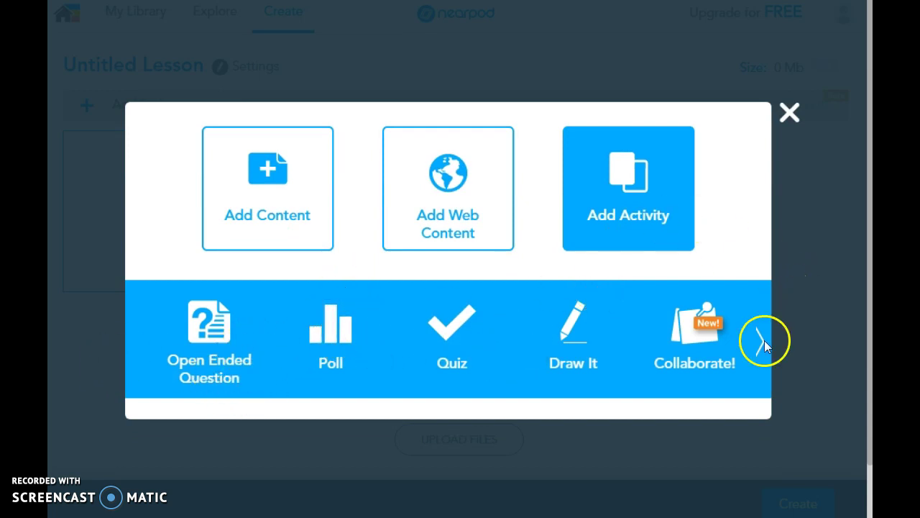
click(329, 365)
click(364, 148)
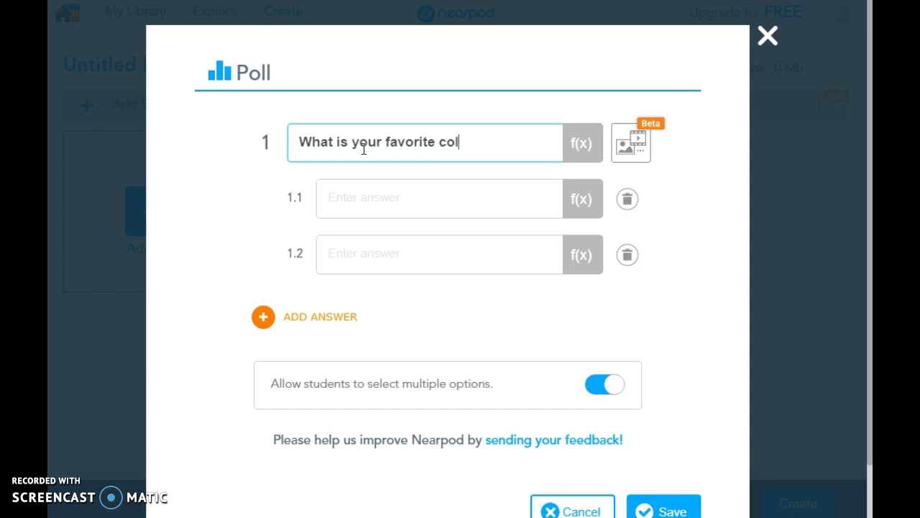
- Enter Blue and Pink as the first two answers and turn off multiple options
click(395, 196)
text(Blui)
key(BackSpace)
text(e)
click(400, 257)
text(Pink)
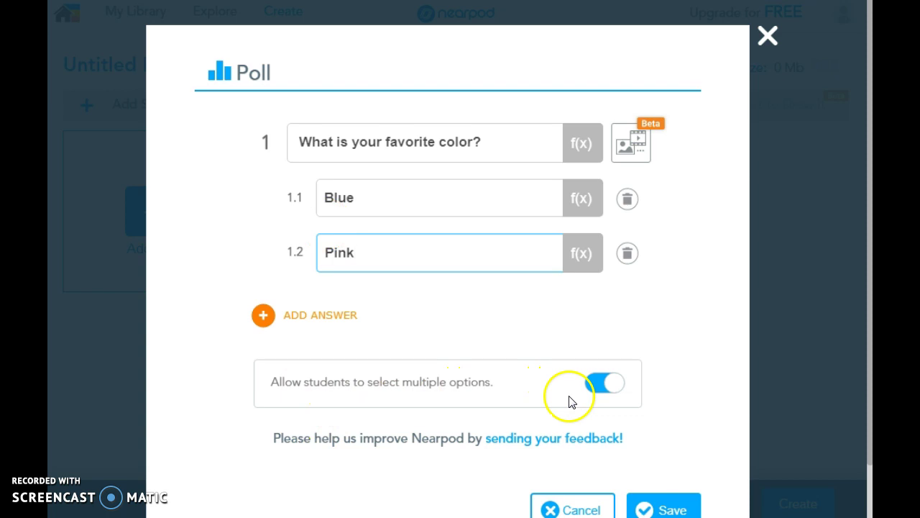
click(620, 388)
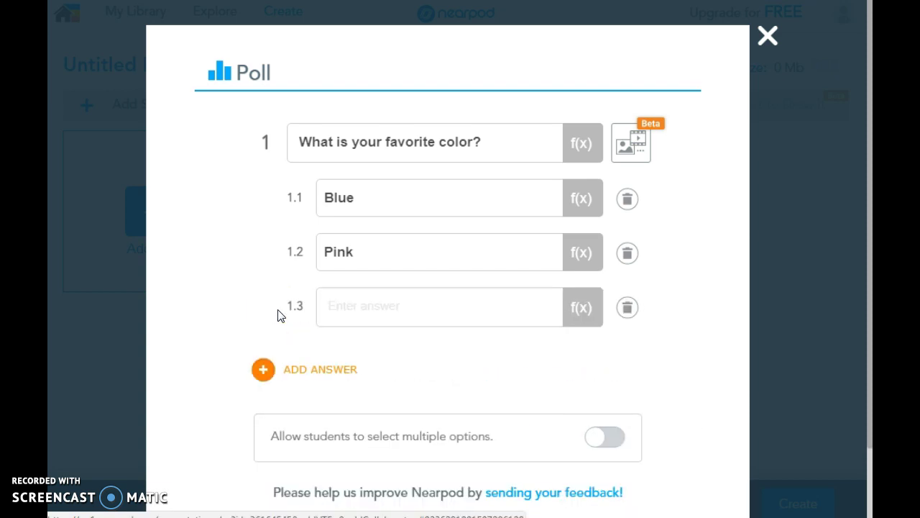
- Add Orange and Purple as third and fourth answers, then save the poll slide
click(327, 315)
text(Orange)
click(301, 370)
click(336, 345)
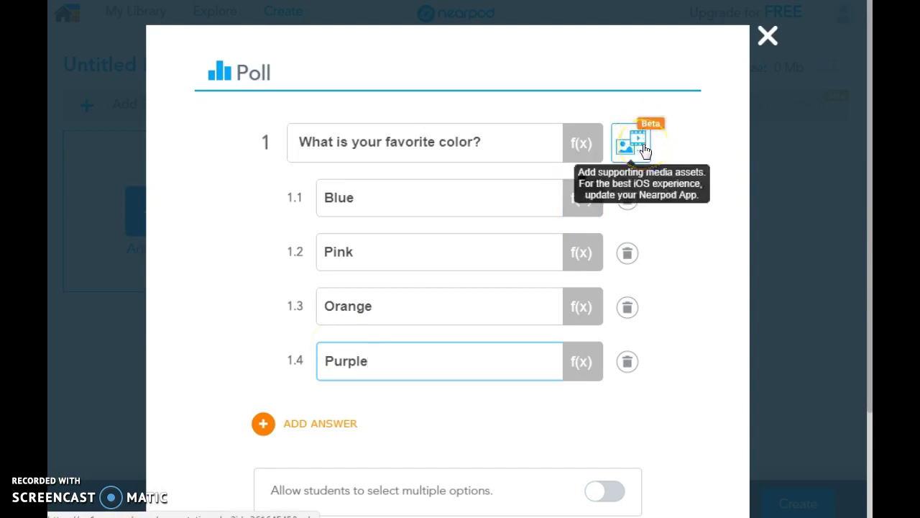
scroll(867, 189, down, 1)
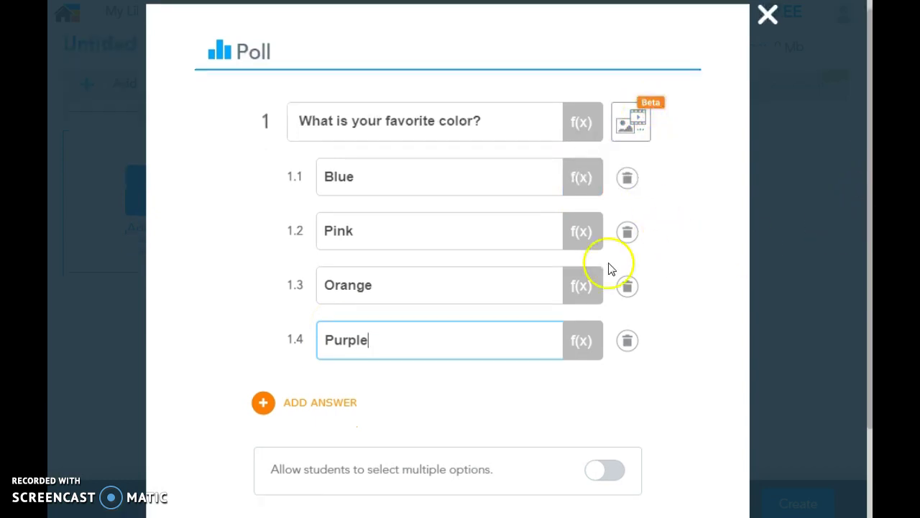
scroll(597, 269, down, 5)
click(668, 485)
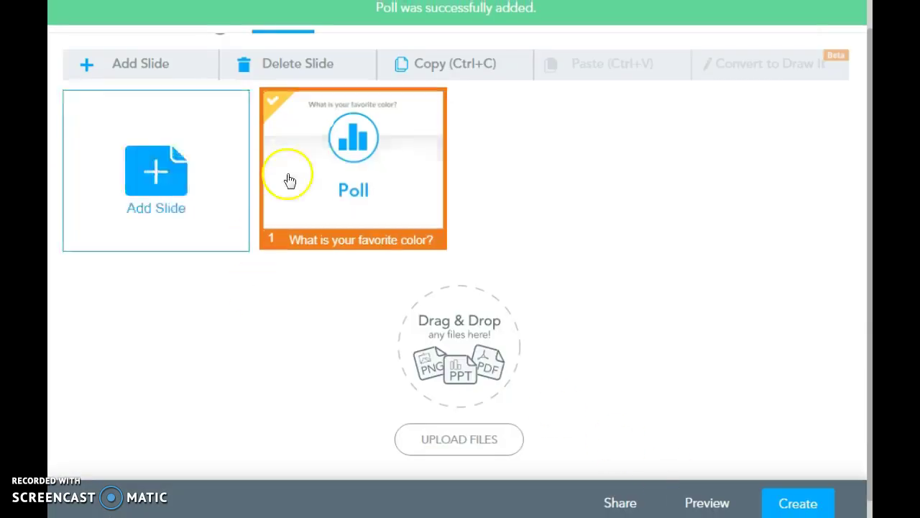
- Start a Web Content slide, begin typing a URL, then close the dialog without saving
click(172, 180)
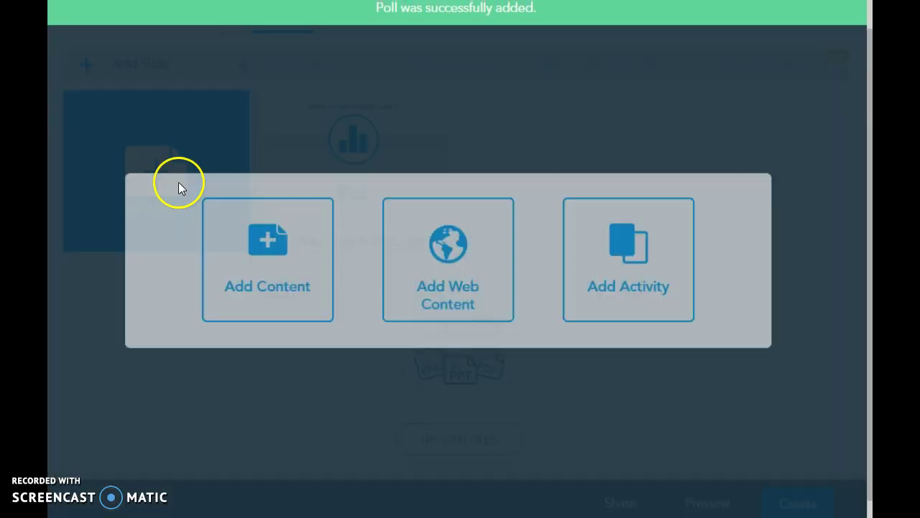
click(451, 265)
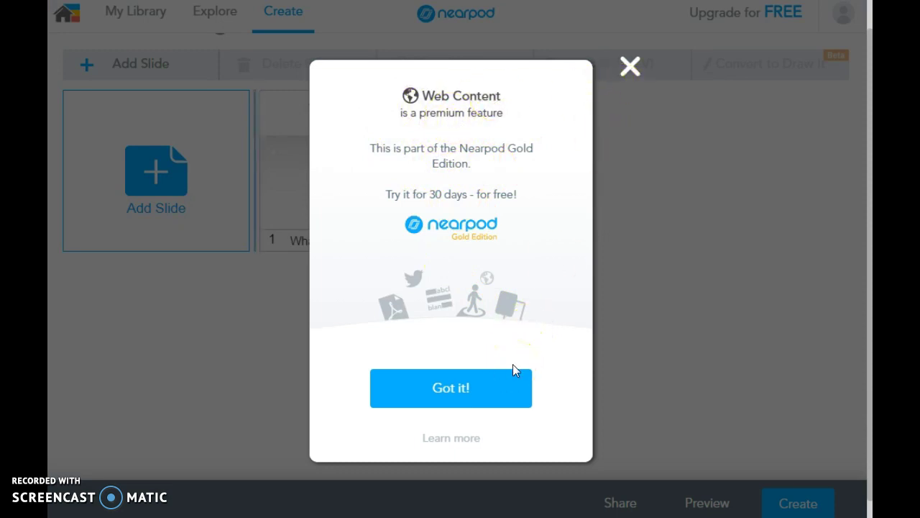
click(624, 65)
click(171, 172)
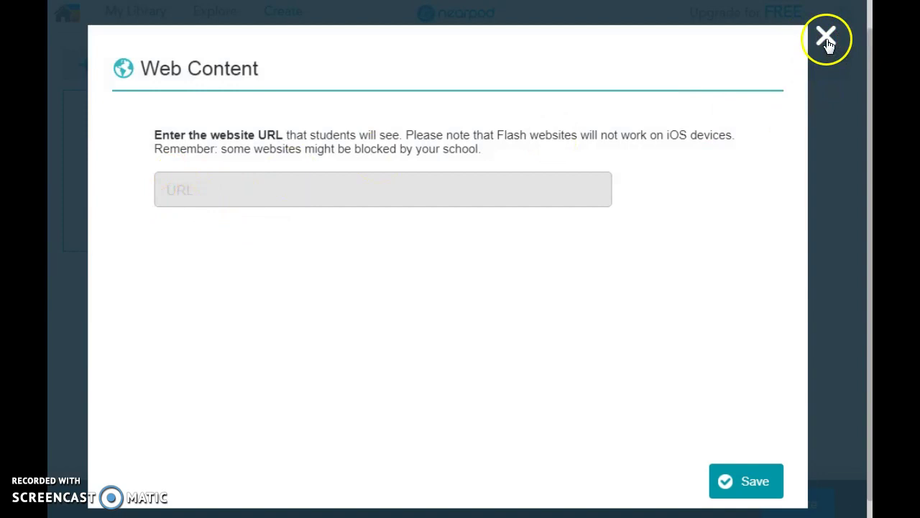
click(384, 180)
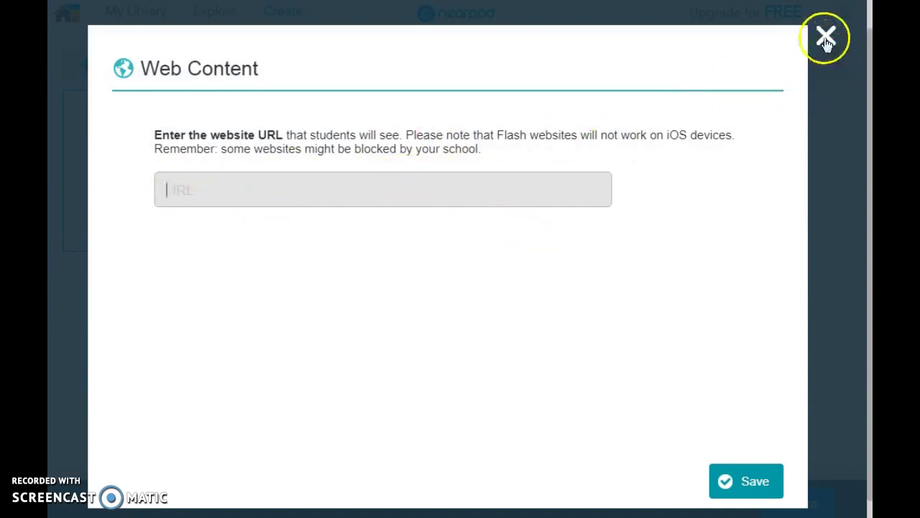
text(www.)
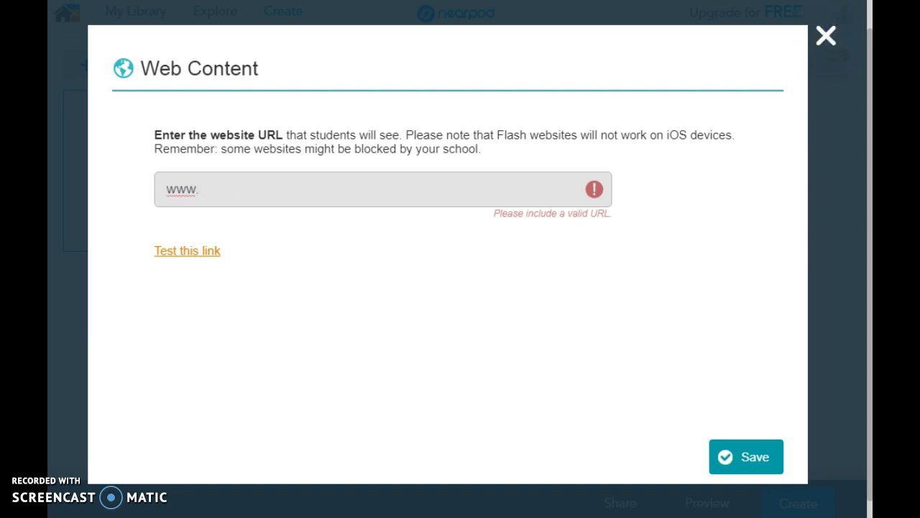
key(ctrl+t)
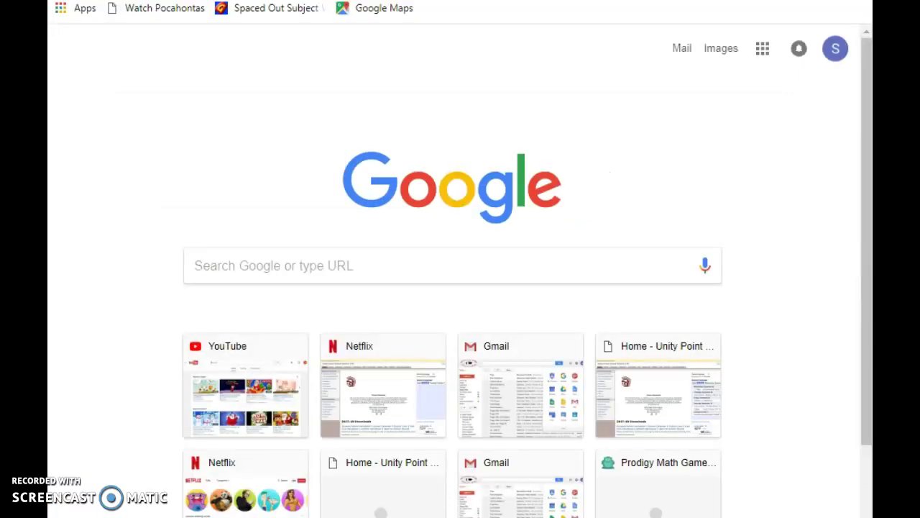
key(ctrl+w)
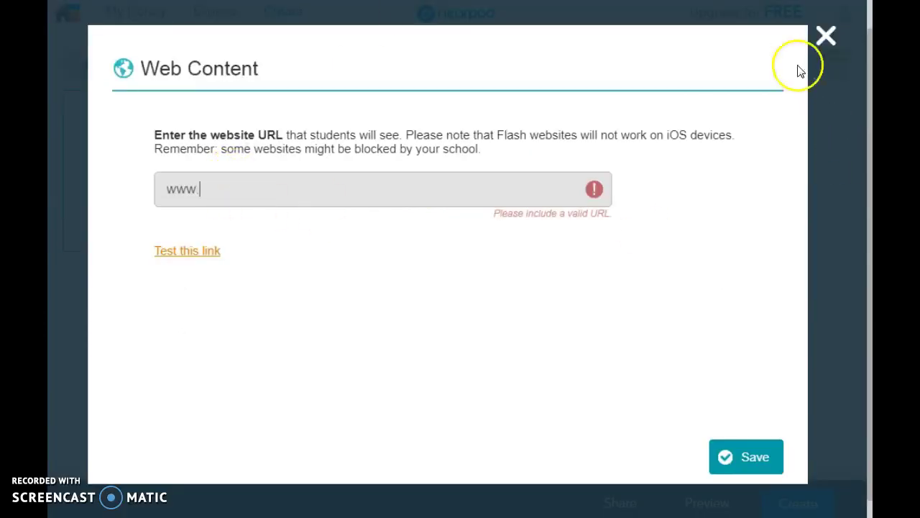
click(829, 40)
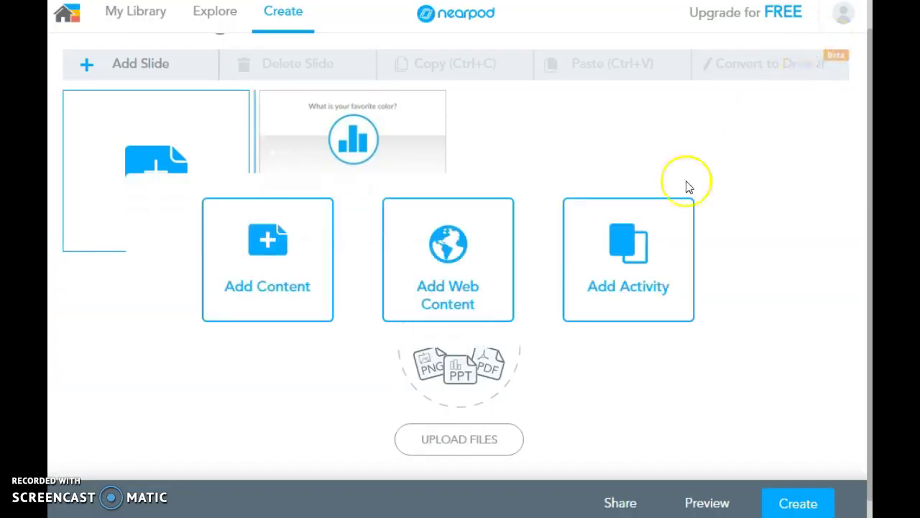
- Browse the Add Content slide types, then preview the lesson containing the favorite-color poll
click(316, 263)
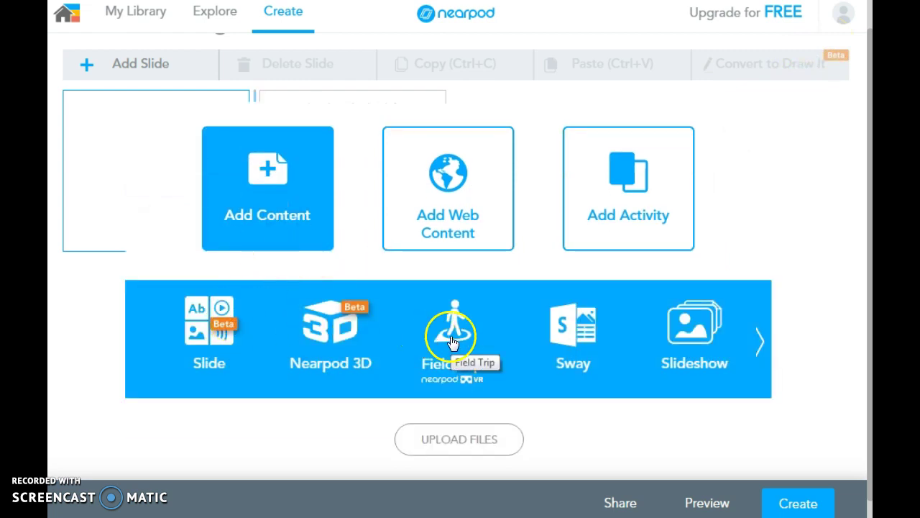
click(761, 339)
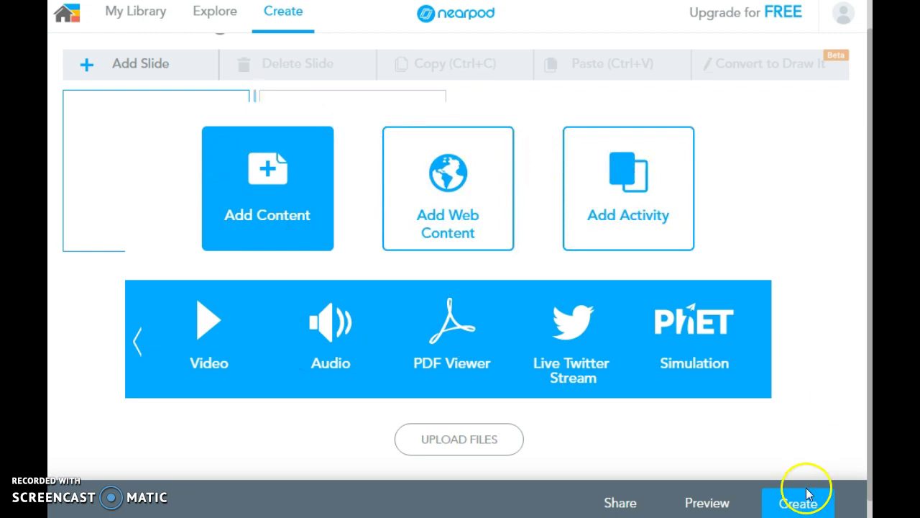
click(714, 501)
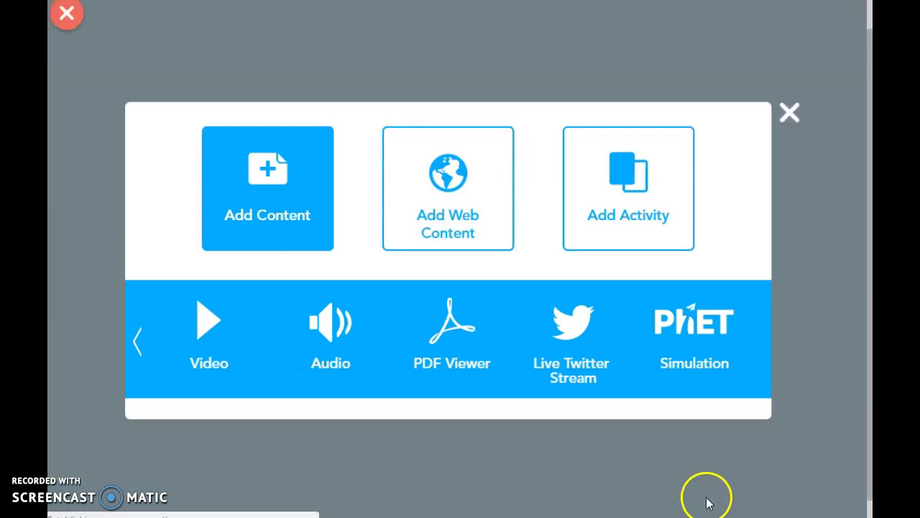
click(787, 110)
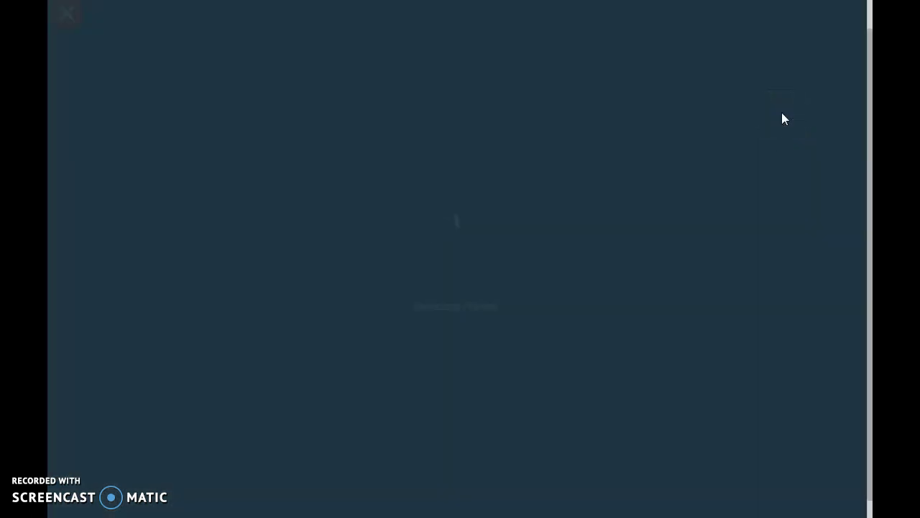